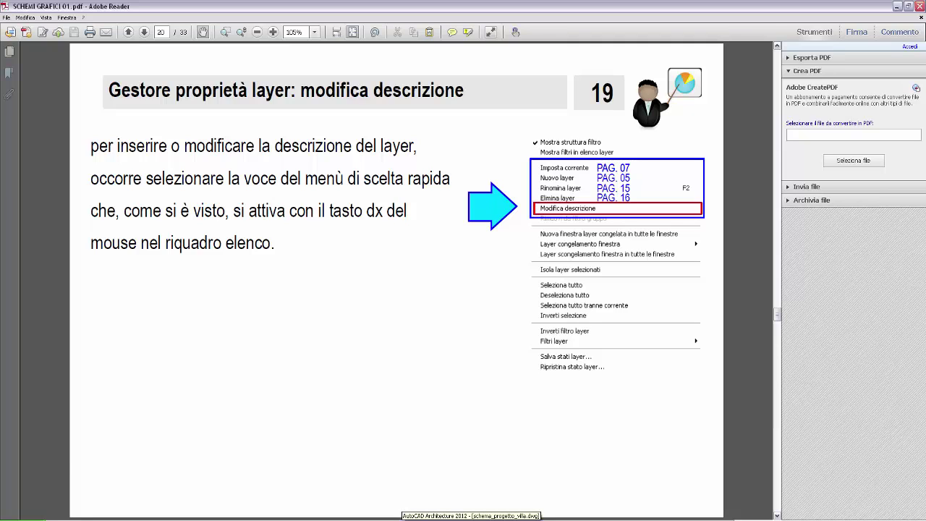
# Switch from Adobe Reader back to the villa floor plan in AutoCAD Architecture.
pyautogui.click(413, 519)
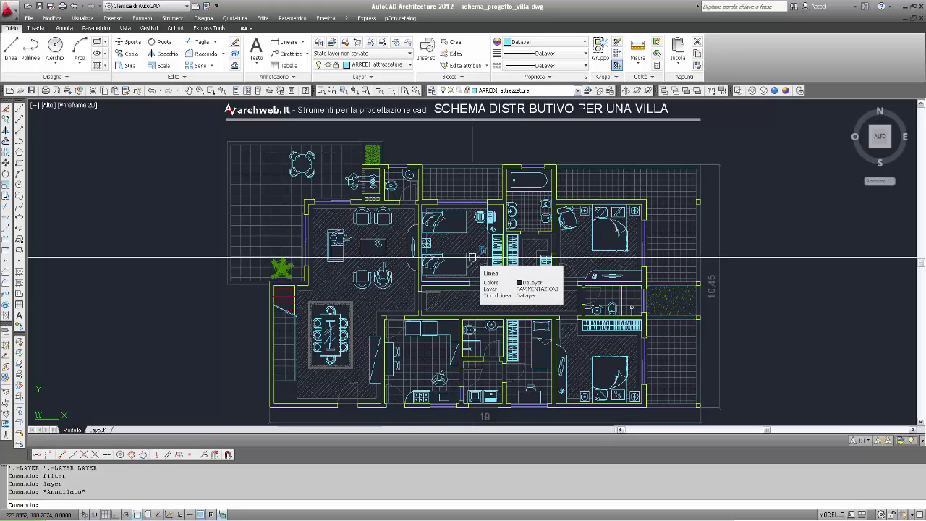
# Enter the LAYER command at the command line.
pyautogui.write('a')
pyautogui.press('Return')
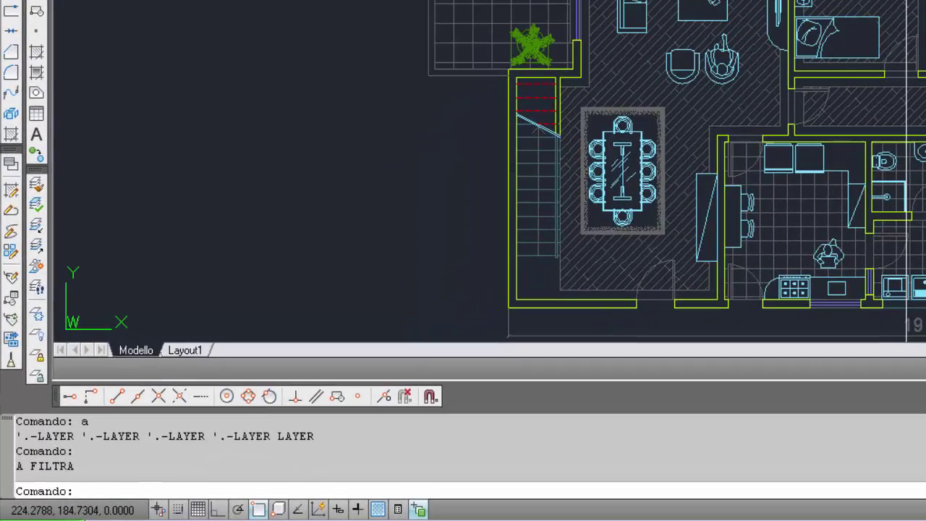
pyautogui.write('layer')
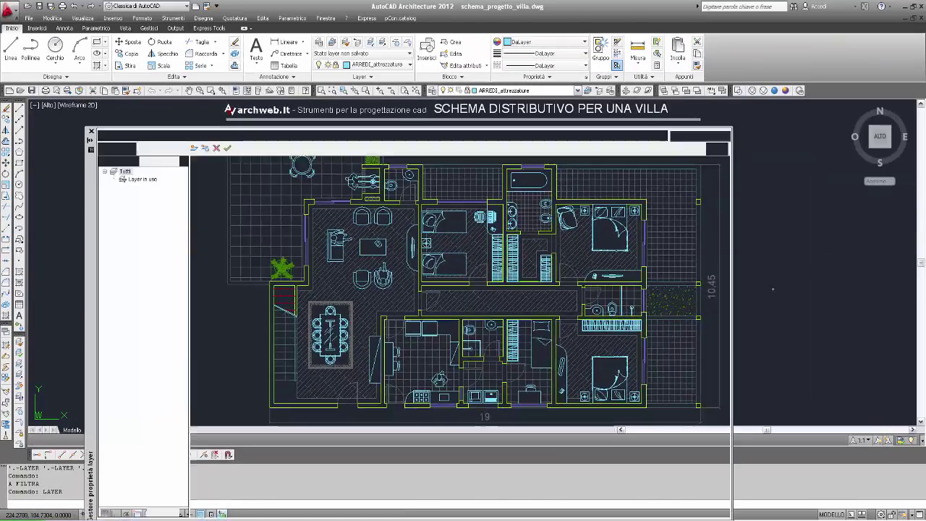
# Open the Layer Properties Manager and move it higher so all villa layers show.
pyautogui.press('Return')
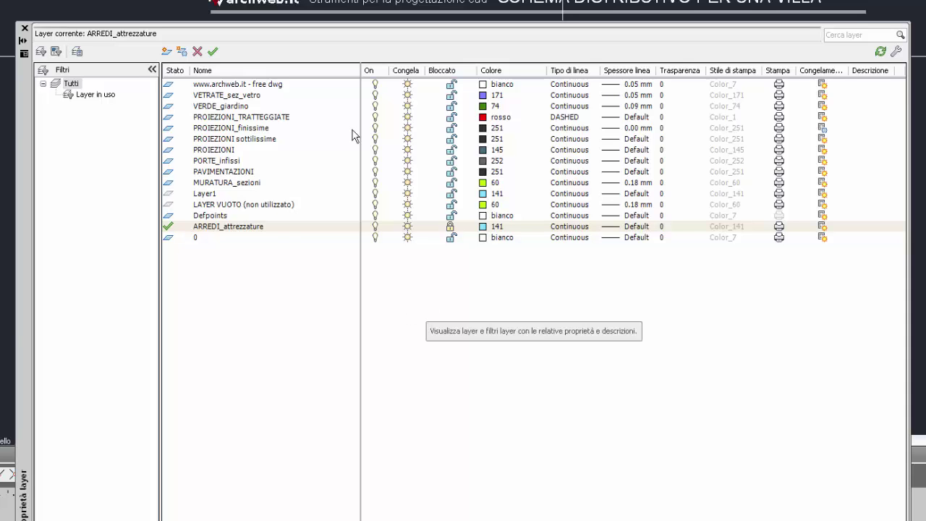
pyautogui.moveTo(29, 150); pyautogui.dragTo(22, 106)
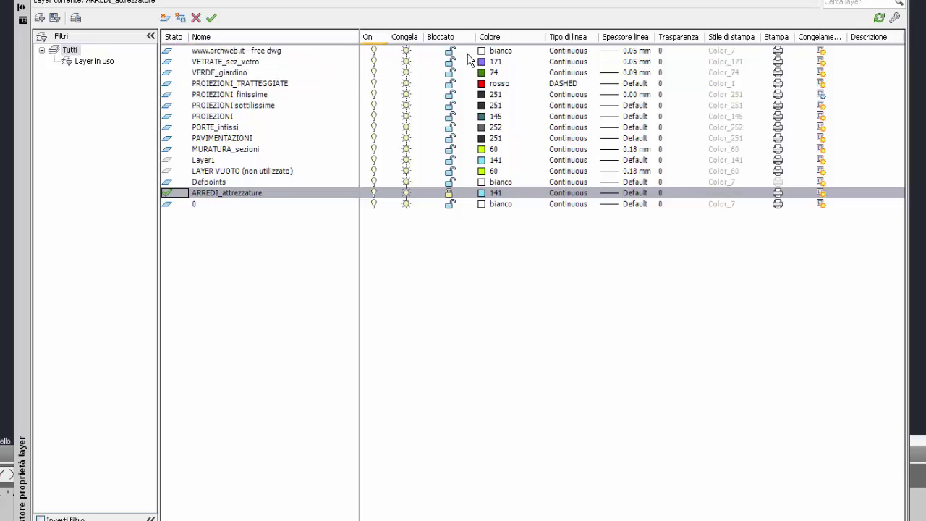
# Sort the layer list by name ascending, then select the PAVIMENTAZIONI layer.
pyautogui.click(243, 40)
pyautogui.click(241, 41)
pyautogui.click(241, 40)
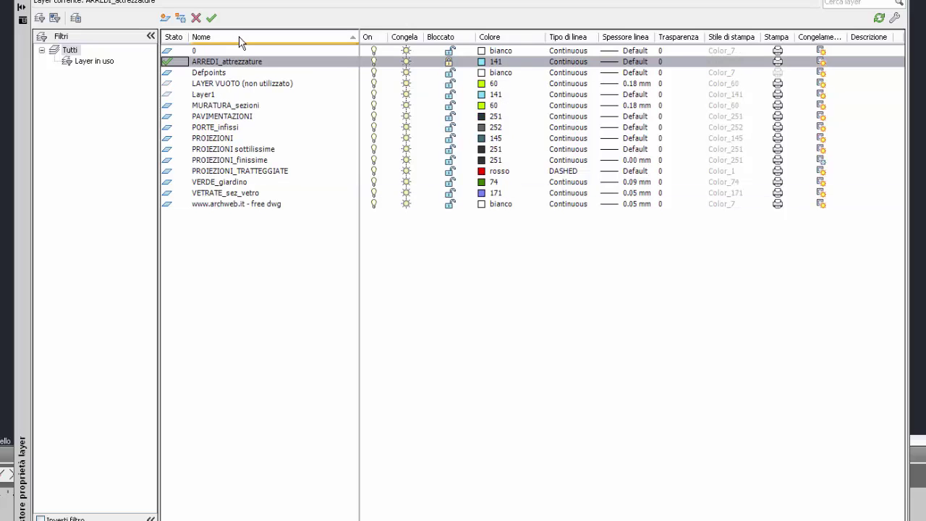
pyautogui.click(241, 41)
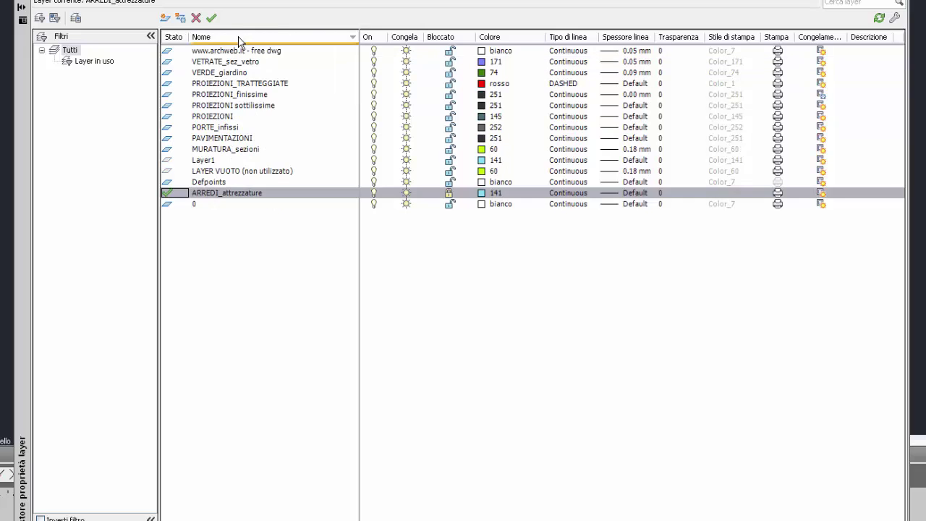
pyautogui.click(241, 41)
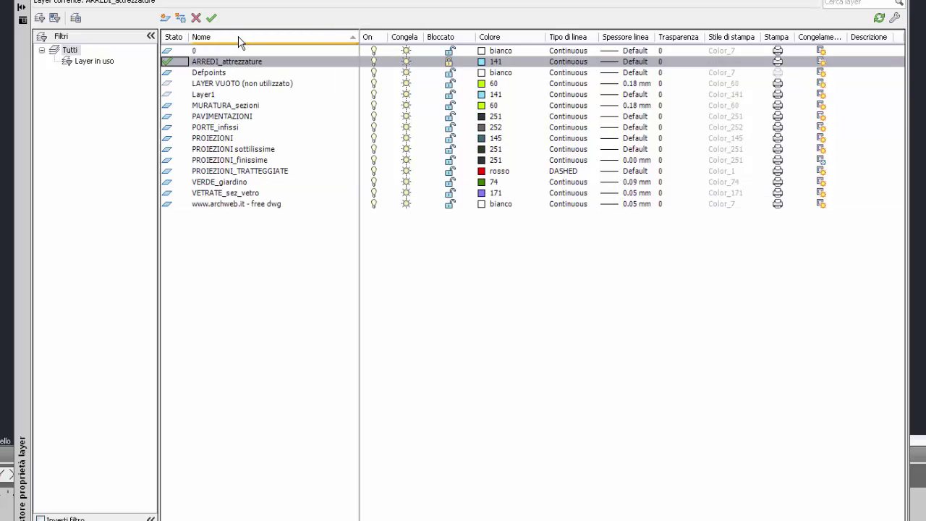
pyautogui.click(241, 40)
pyautogui.click(240, 40)
pyautogui.click(248, 39)
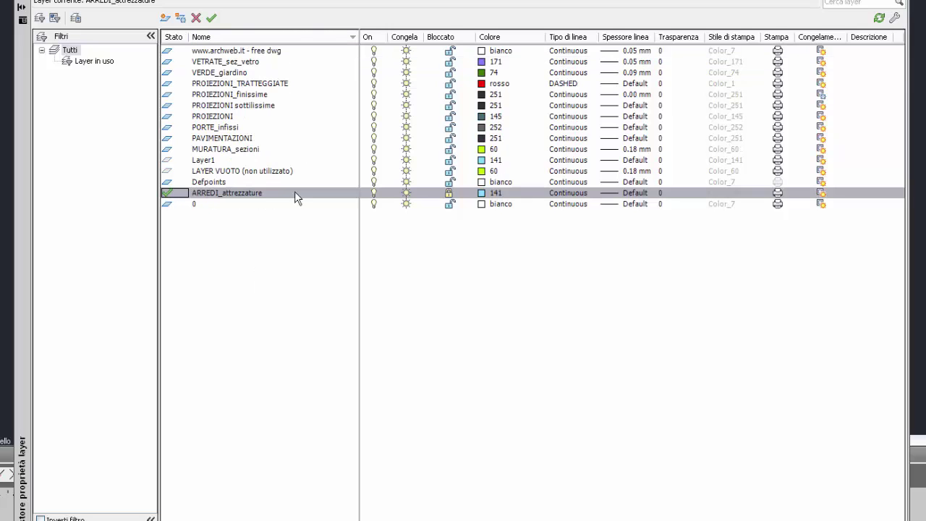
pyautogui.click(253, 40)
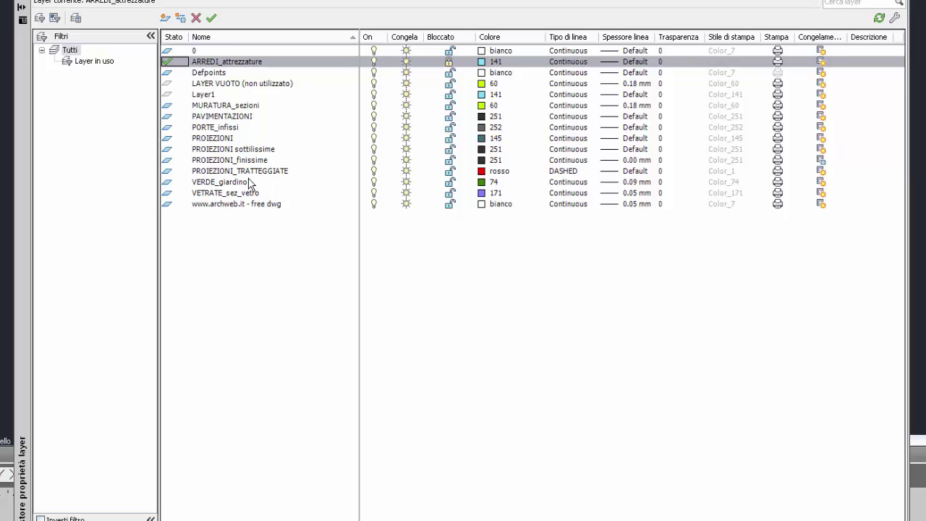
pyautogui.click(239, 116)
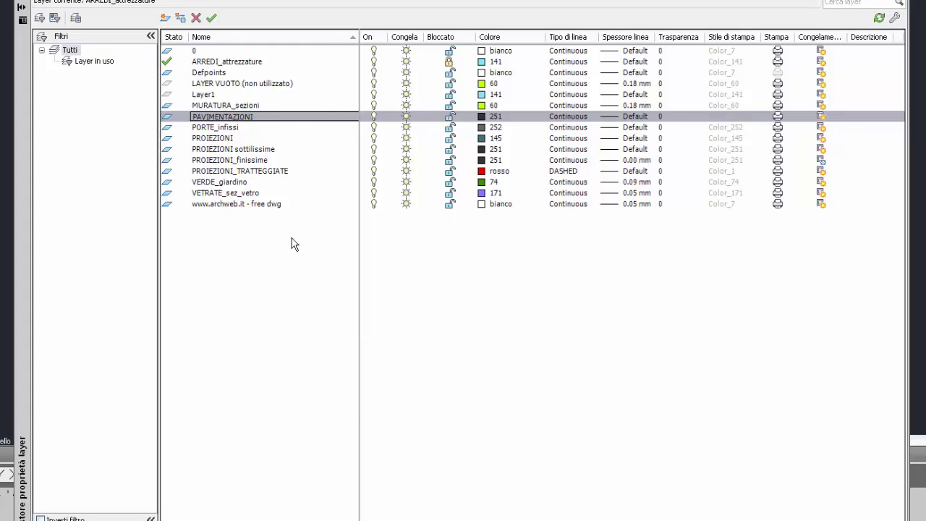
# Describe PAVIMENTAZIONI as the layer representing the house's floorings ('...pavimentazione dell'abitazione').
pyautogui.rightClick(469, 275)
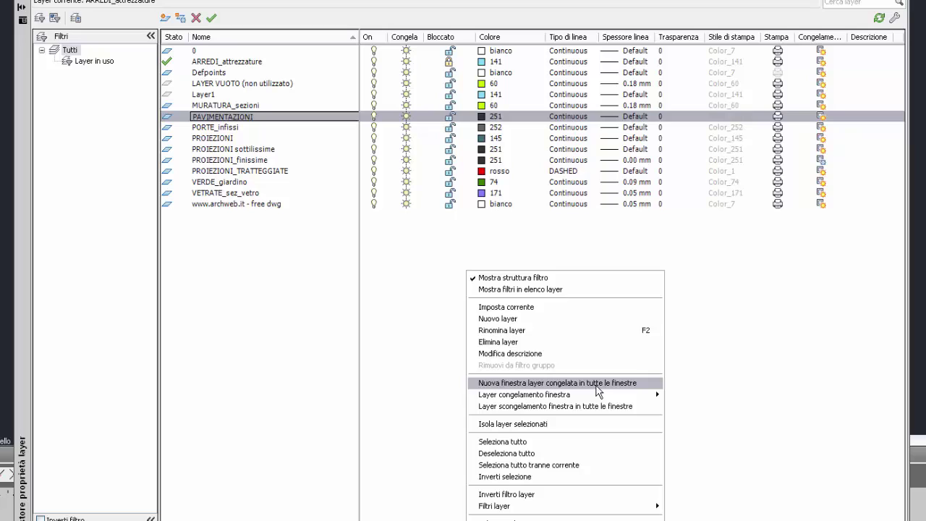
pyautogui.click(543, 354)
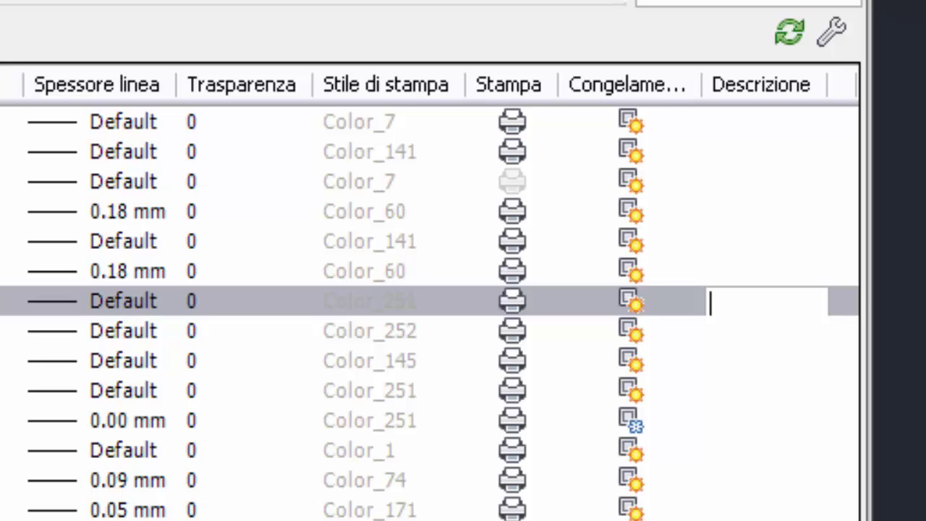
pyautogui.write('ques')
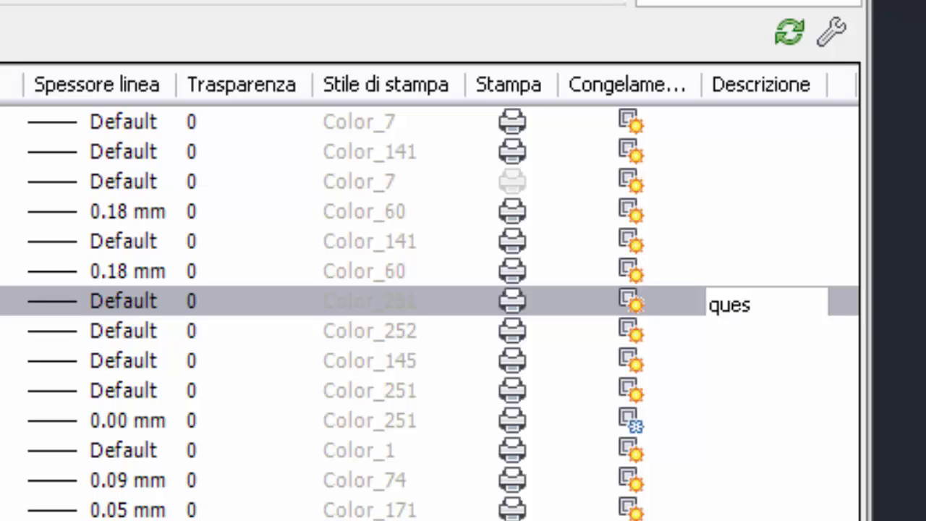
pyautogui.write('ta layer ')
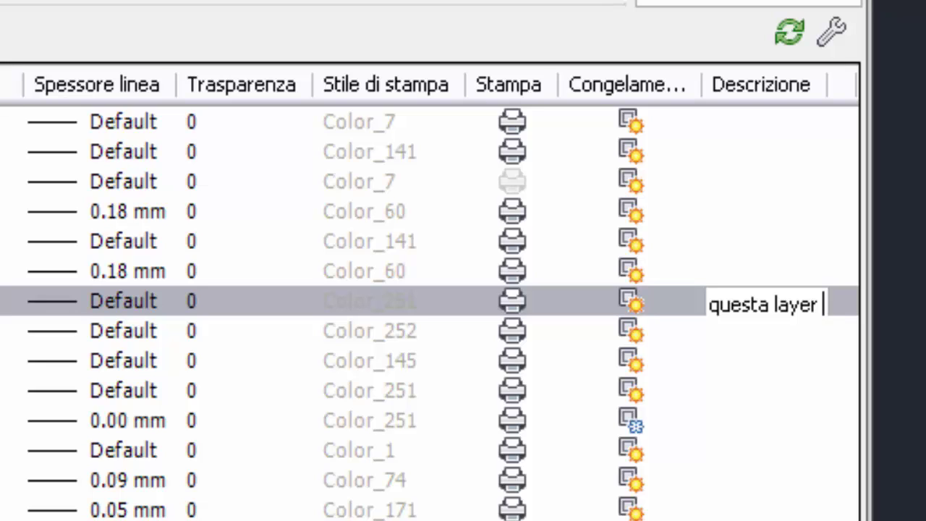
pyautogui.write('rappr')
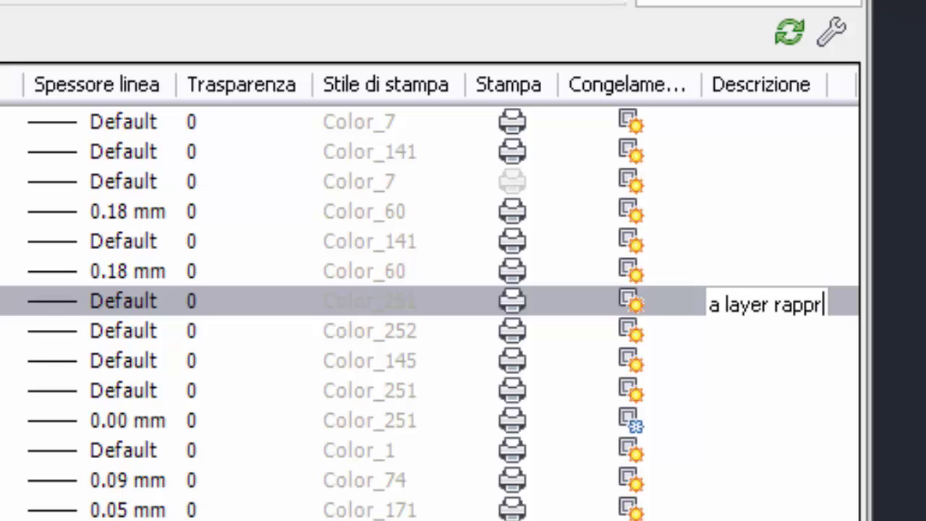
pyautogui.write('esenta le pva')
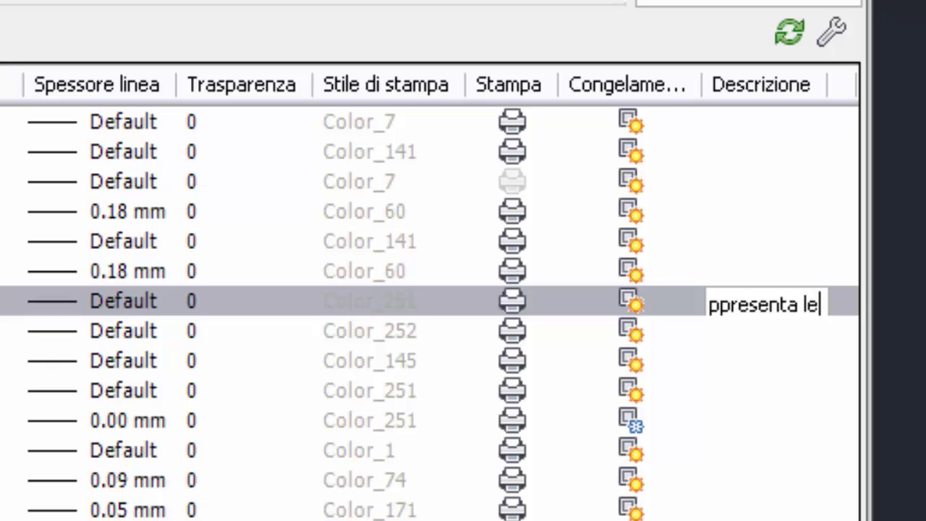
pyautogui.press('BackSpace')
pyautogui.press('BackSpace')
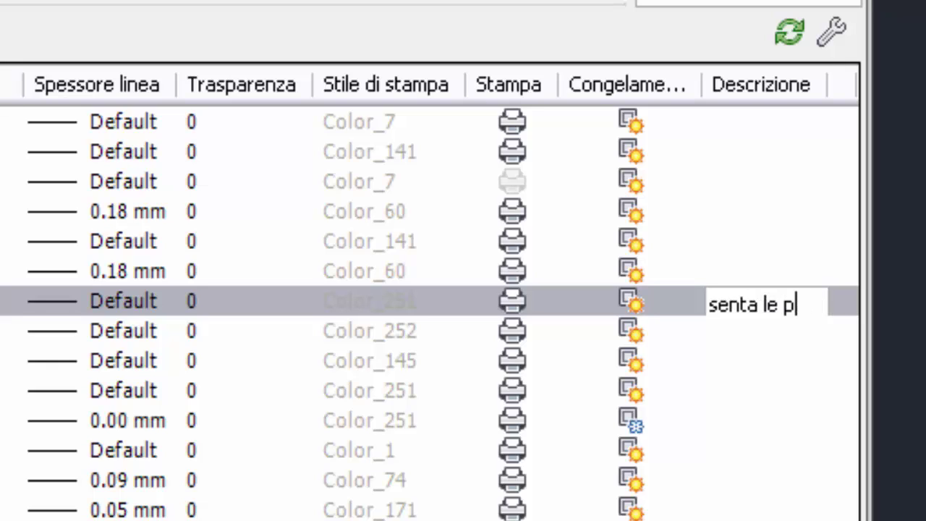
pyautogui.write('avimenta')
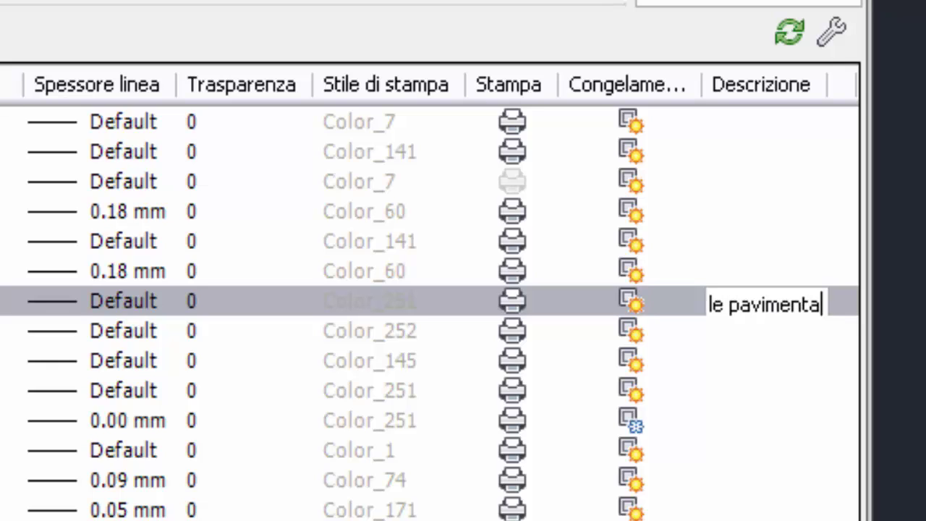
pyautogui.write('zione dell')
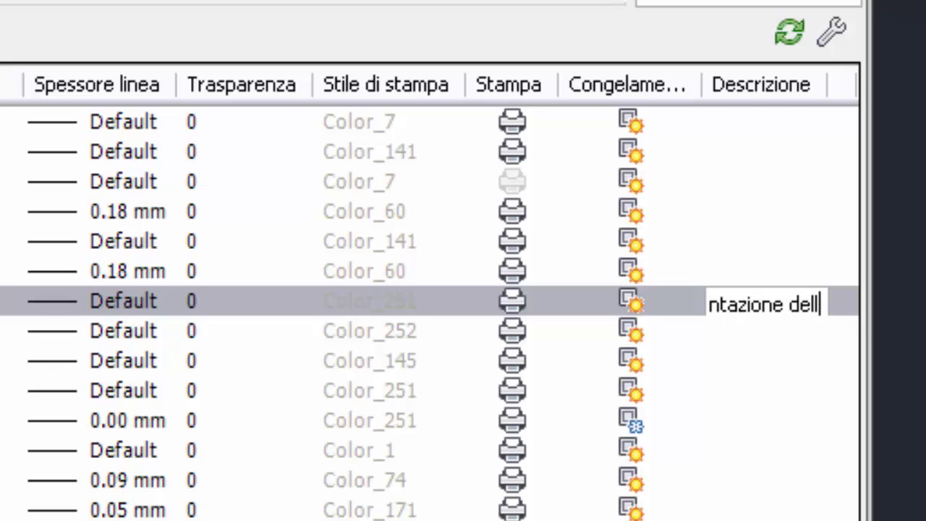
pyautogui.write("'ab")
pyautogui.write('azione')
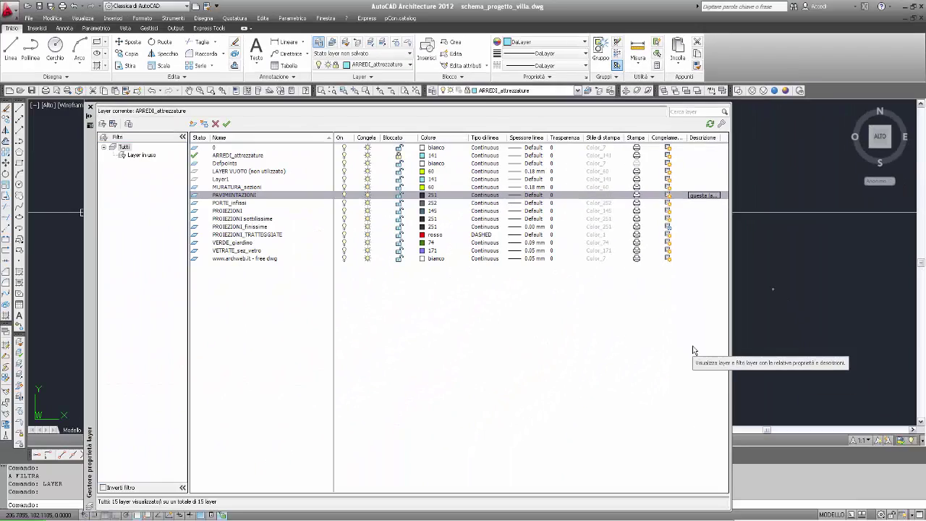
# Commit the flooring description and set PAVIMENTAZIONI as the current layer.
pyautogui.press('Return')
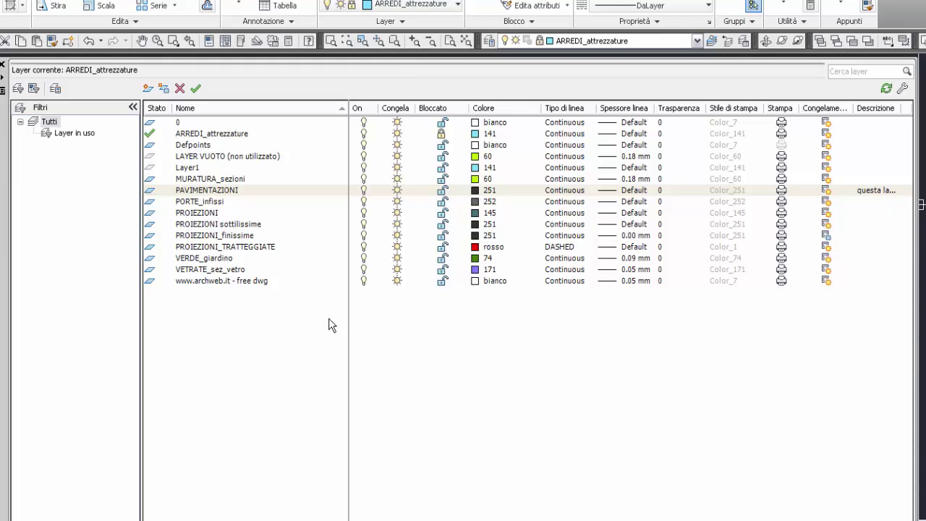
pyautogui.doubleClick(161, 192)
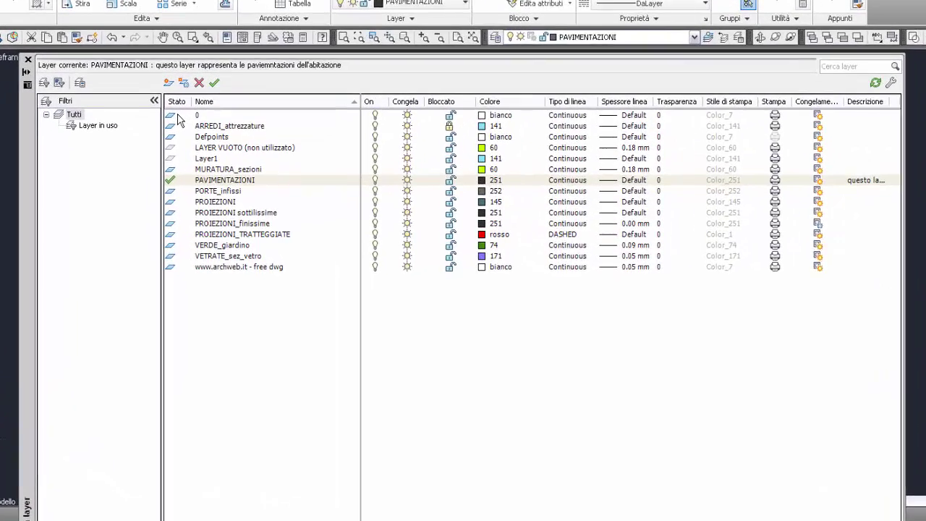
# Set layer 0 current and create a new layer named 'nuovo layer 01'.
pyautogui.doubleClick(207, 148)
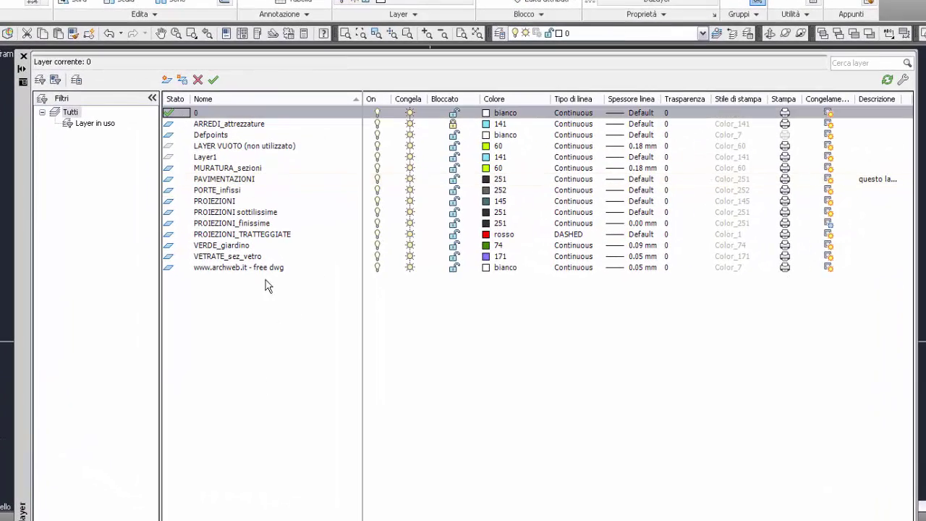
pyautogui.click(167, 80)
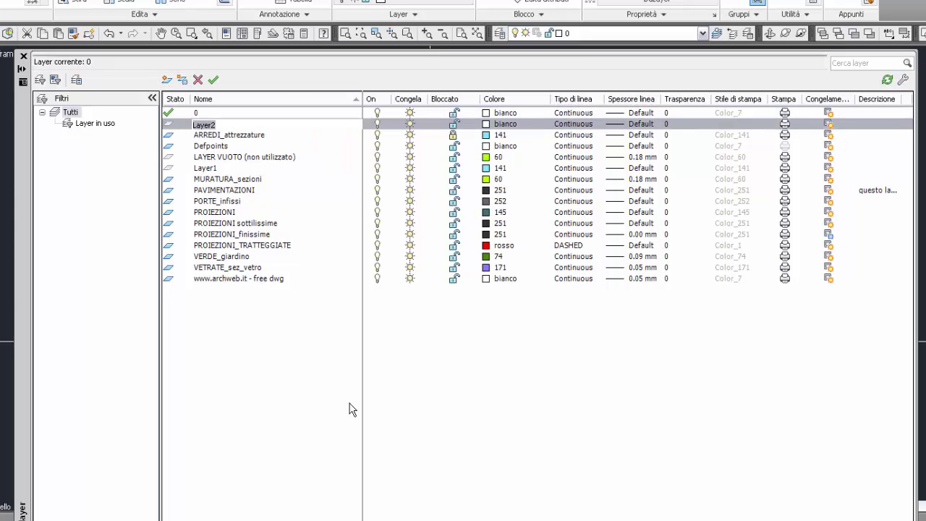
pyautogui.write('nuovo l')
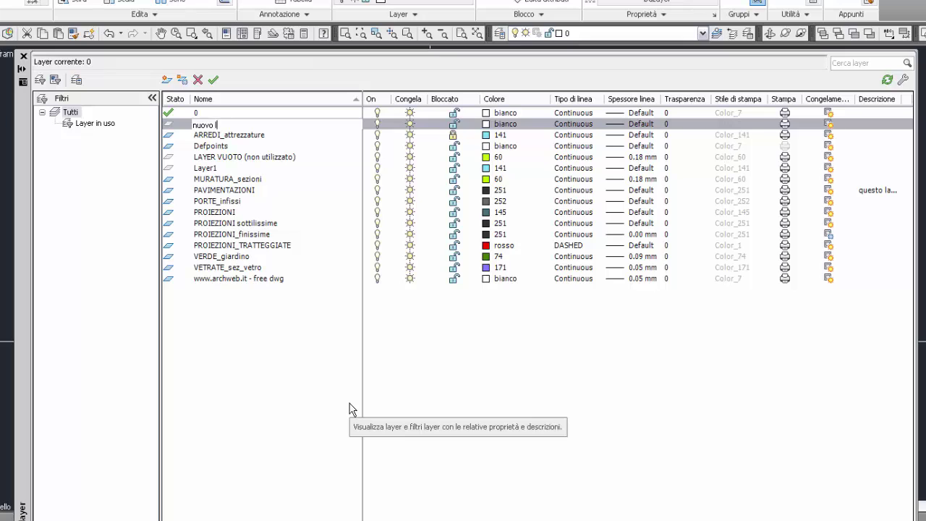
pyautogui.write('ayer 0')
pyautogui.write('1')
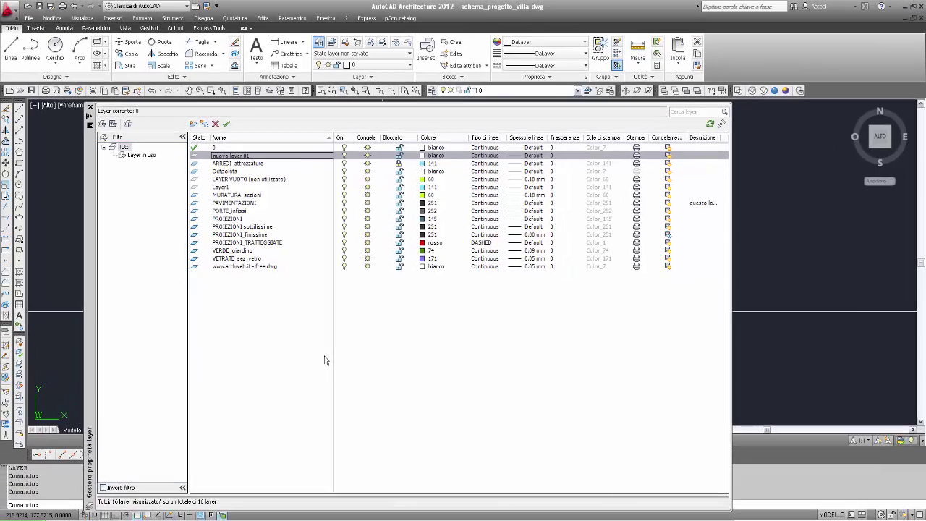
# Give nuovo layer 01 the description 'sfgsdgds', then select PAVIMENTAZIONI.
pyautogui.click(698, 155)
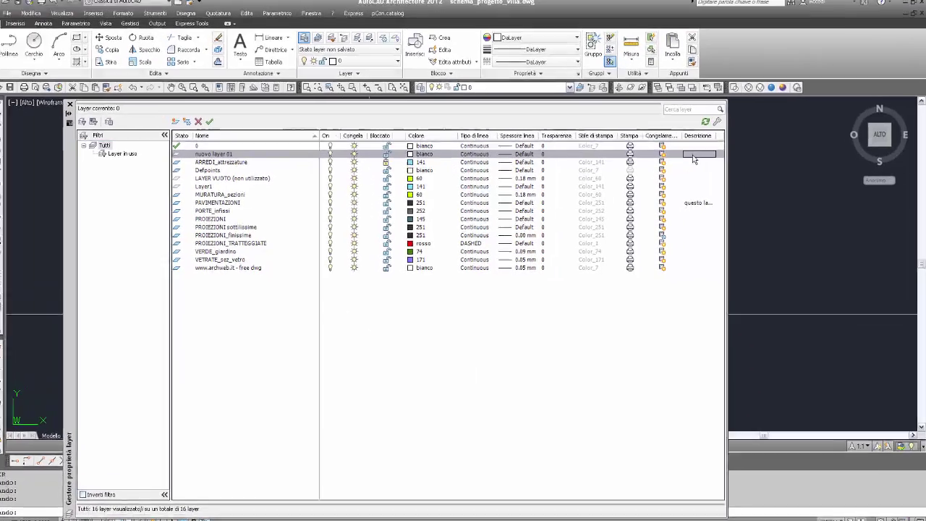
pyautogui.rightClick(698, 156)
pyautogui.press('Escape')
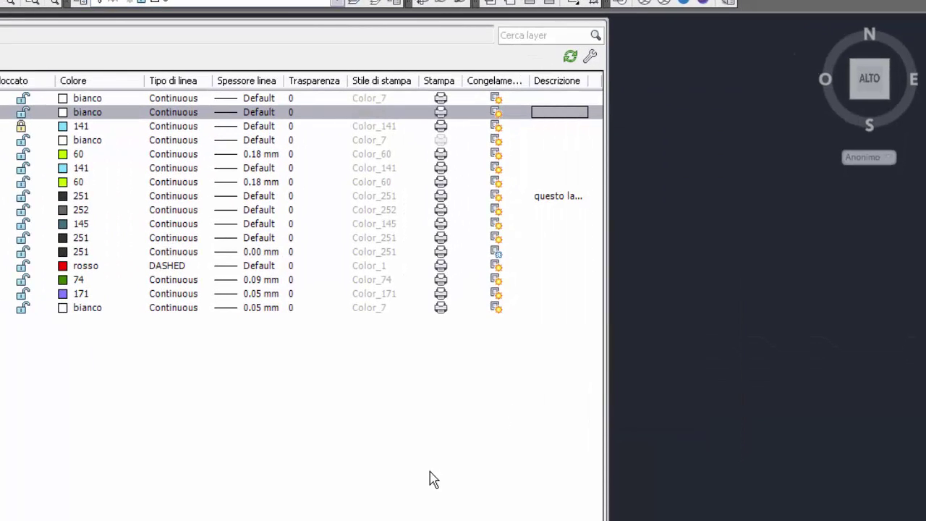
pyautogui.rightClick(432, 479)
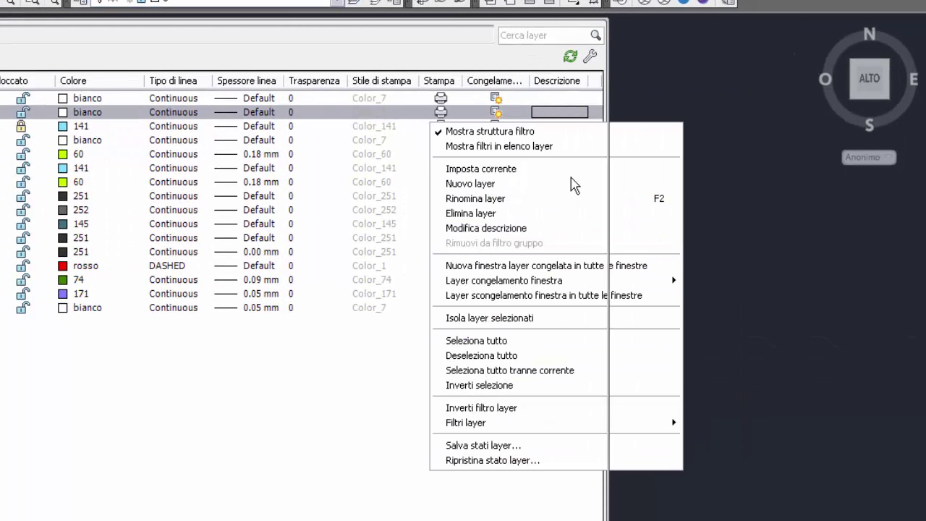
pyautogui.press('Escape')
pyautogui.write('sfgsdgds')
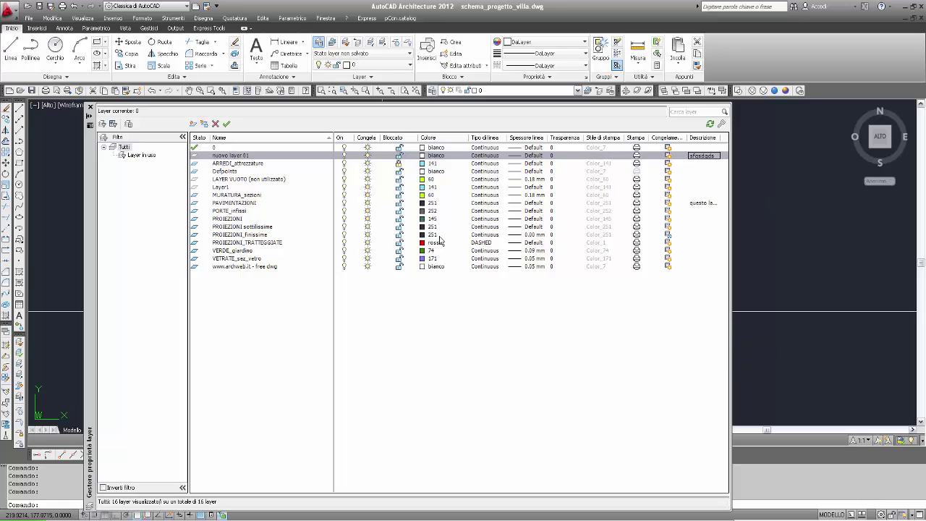
pyautogui.press('Return')
pyautogui.click(236, 205)
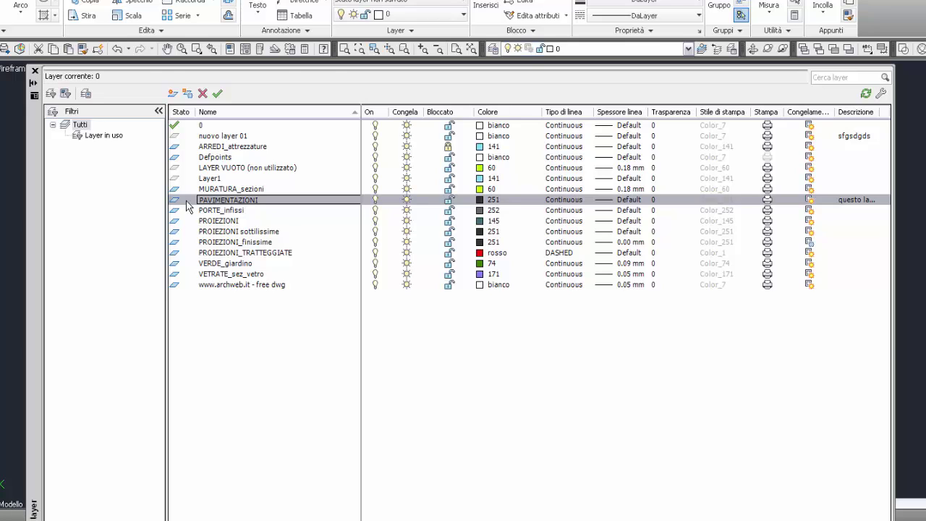
# Make PAVIMENTAZIONI current, widen the Descrizione column, and add a new layer Layer2.
pyautogui.doubleClick(186, 202)
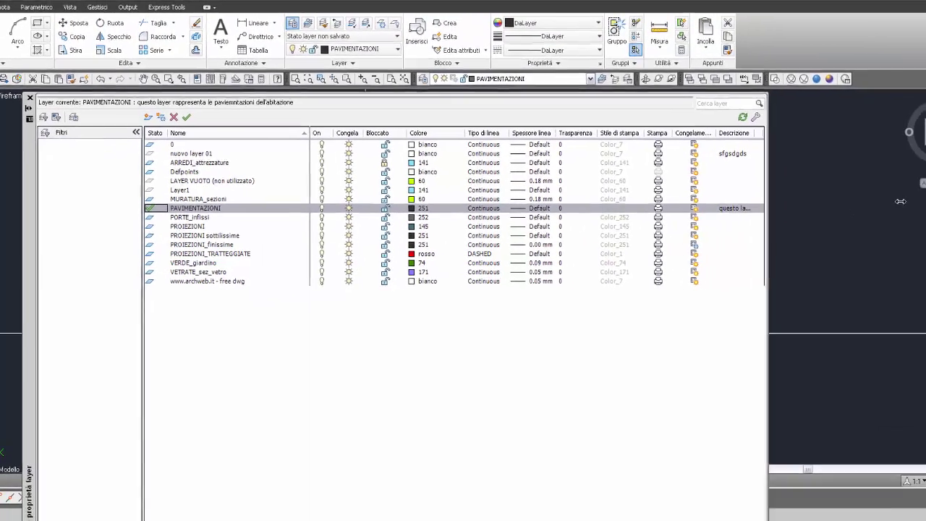
pyautogui.moveTo(895, 203); pyautogui.dragTo(925, 204)
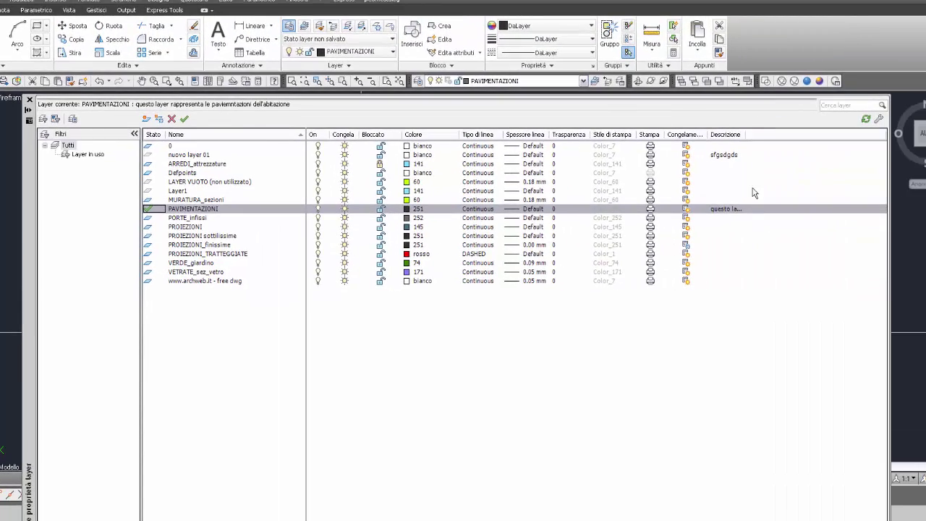
pyautogui.moveTo(748, 139); pyautogui.dragTo(843, 139)
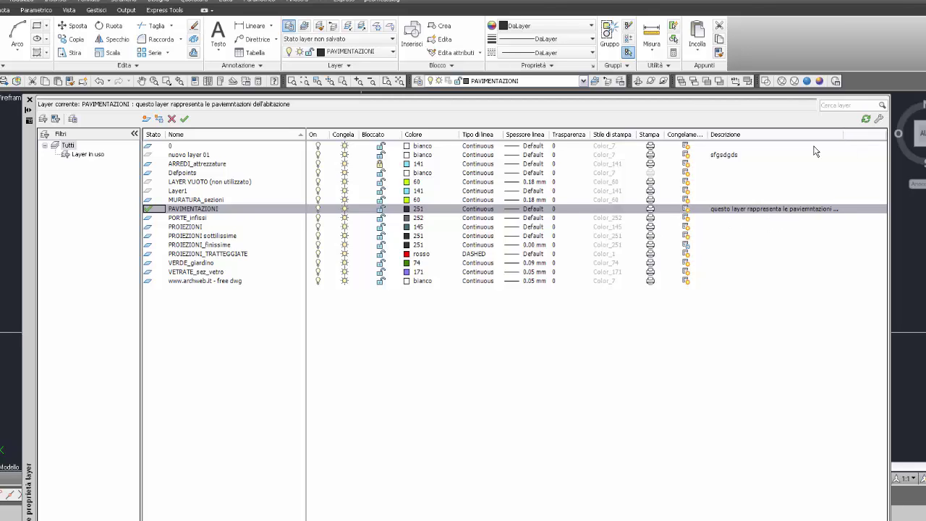
pyautogui.click(771, 210)
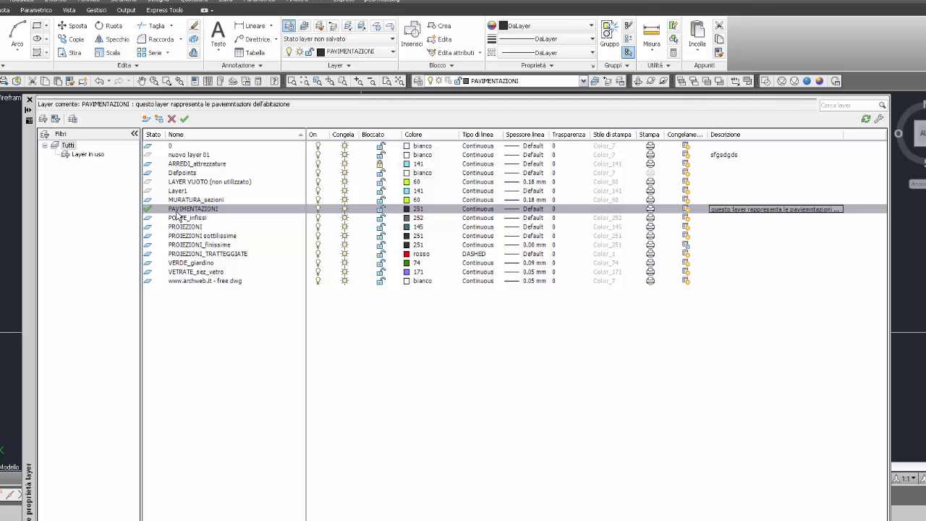
pyautogui.click(145, 119)
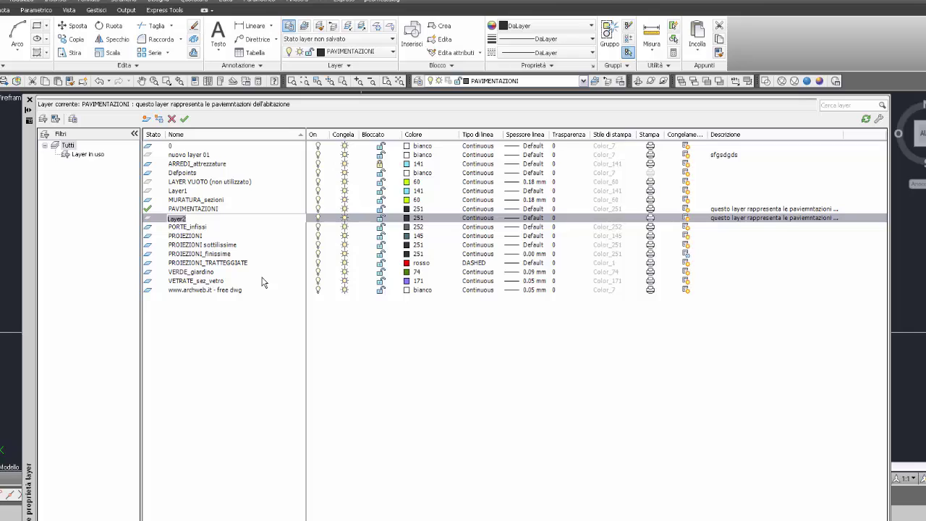
# Rename the copied layer to 'nuovo layer 02' and set layer 0 current.
pyautogui.write('nuovo layer')
pyautogui.click(761, 229)
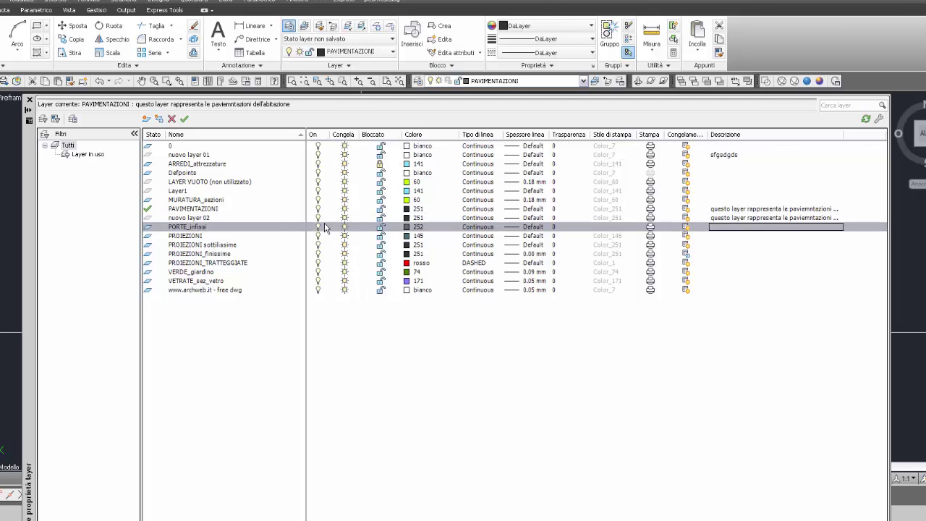
pyautogui.doubleClick(171, 147)
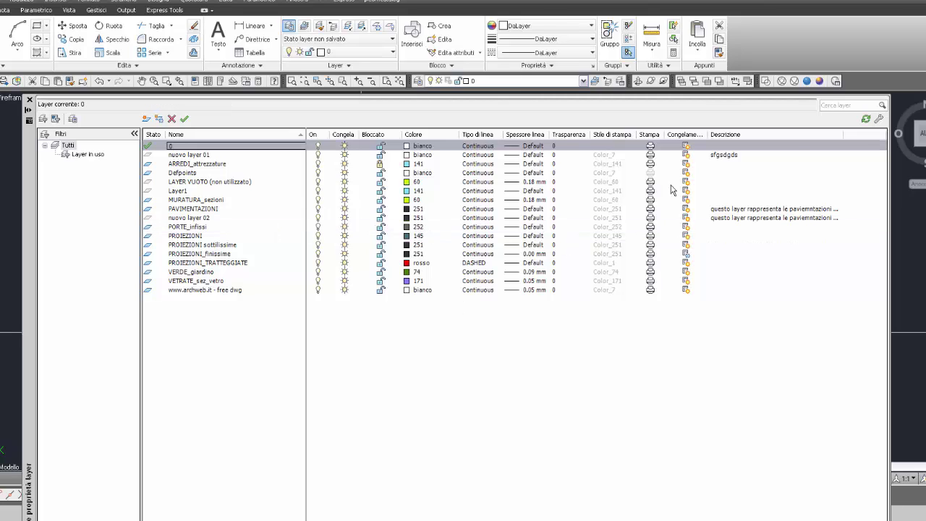
pyautogui.click(146, 119)
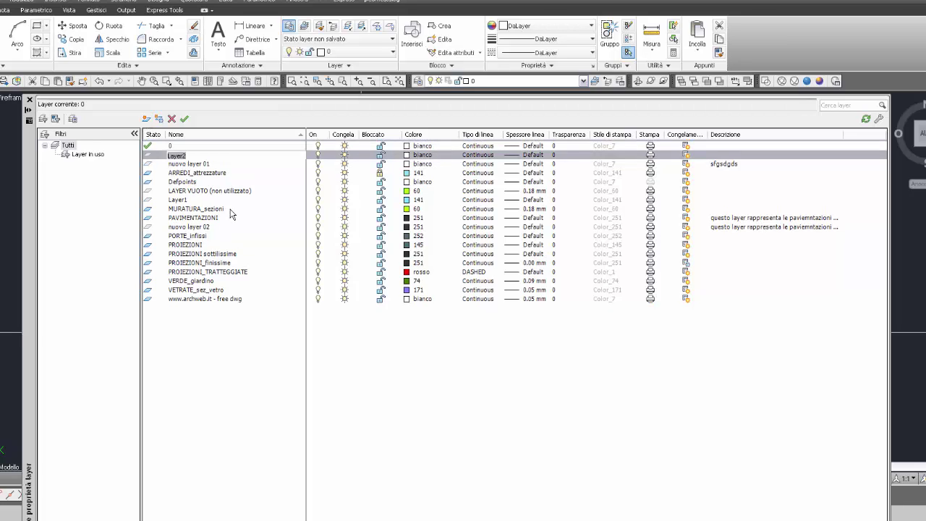
pyautogui.write('layer nuovo 03')
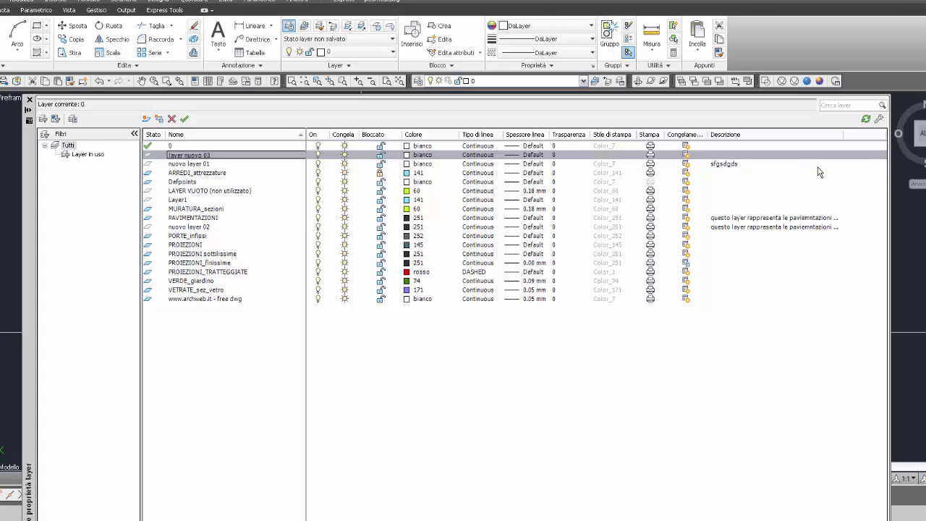
pyautogui.hotkey('alt', 'n')
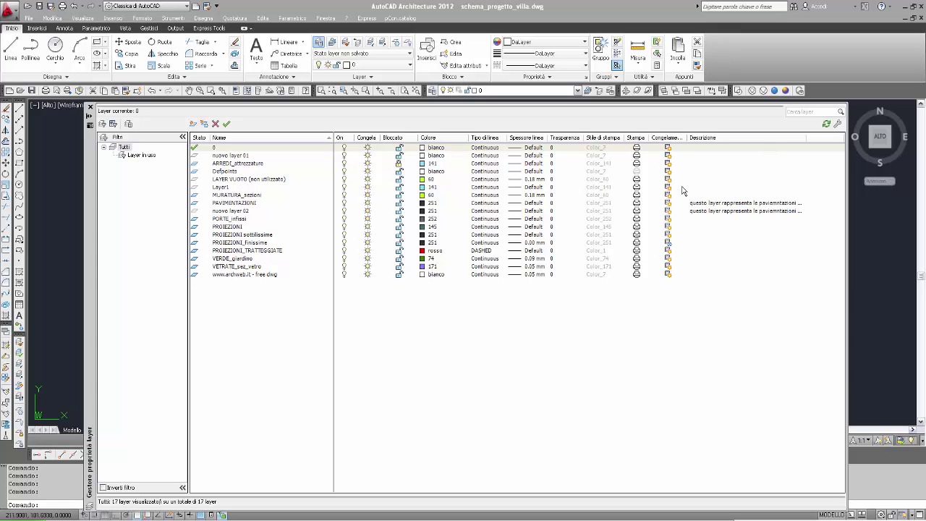
# Give Layer1 the description 'dfasdfasffa' and close the Layer Properties Manager.
pyautogui.click(232, 187)
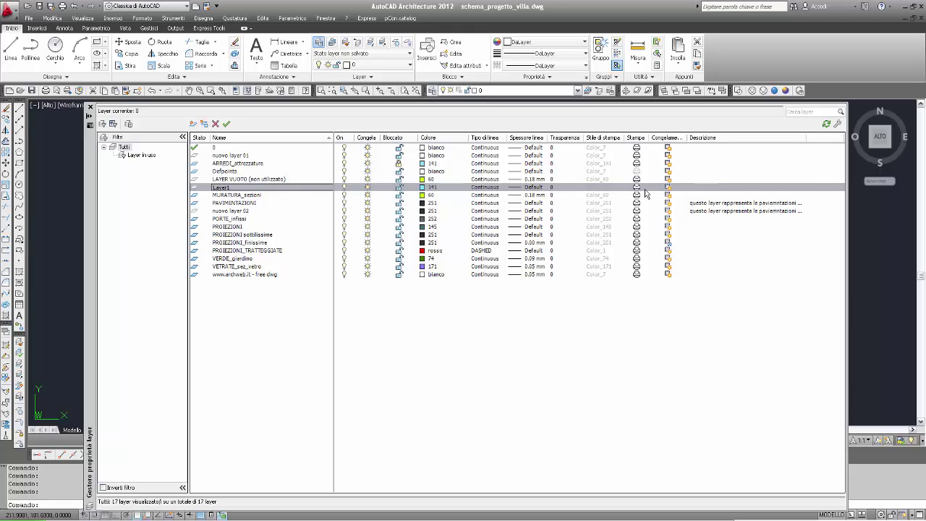
pyautogui.click(719, 188)
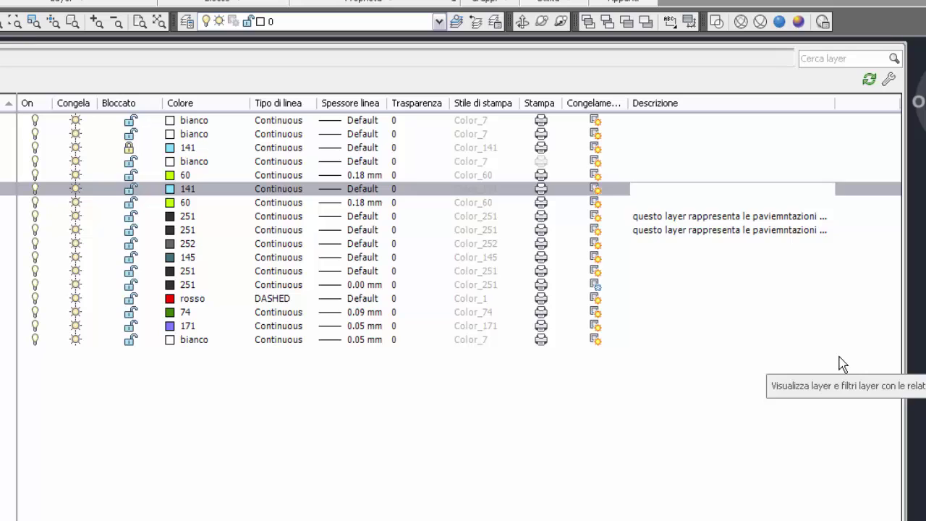
pyautogui.write('dfasdfasffa')
pyautogui.press('Return')
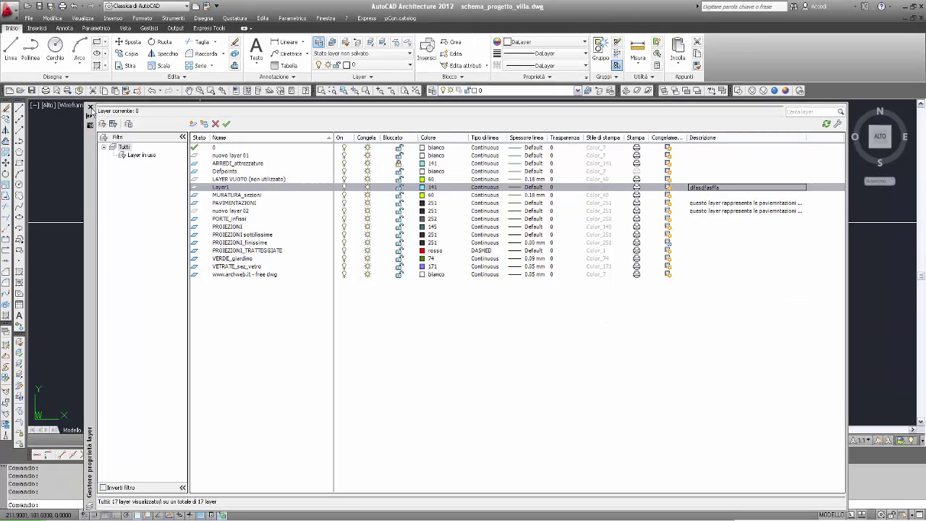
pyautogui.click(90, 107)
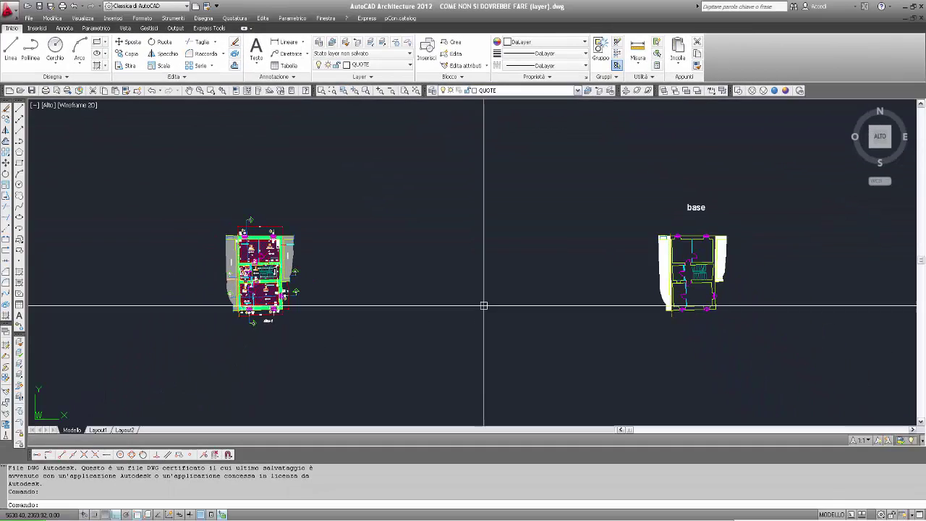
# Zoom in on the dimensioned piano 1 plan and open its layer list with LAYER.
pyautogui.moveTo(506, 289)
pyautogui.mouseDown(button='middle')
pyautogui.moveTo(305, 264)
pyautogui.moveTo(487, 263)
pyautogui.mouseUp(button='middle')
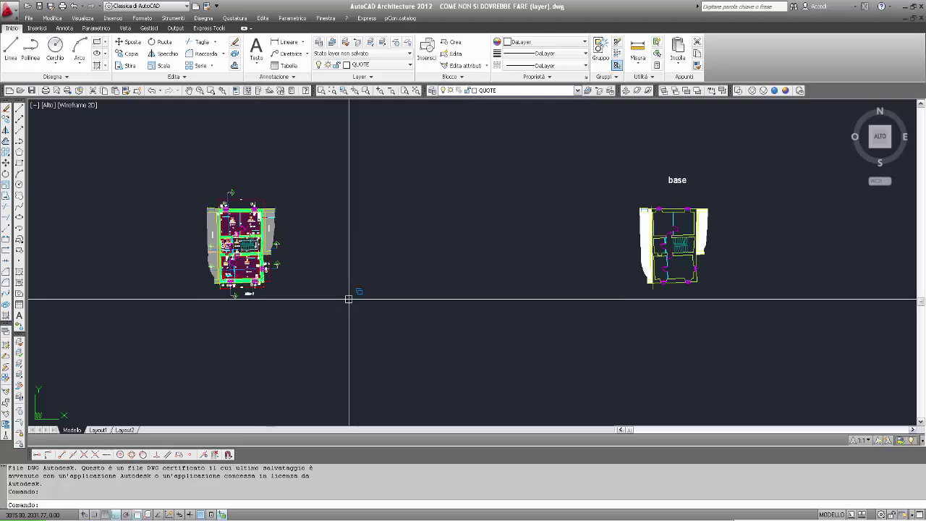
pyautogui.scroll(1, 216, 267)
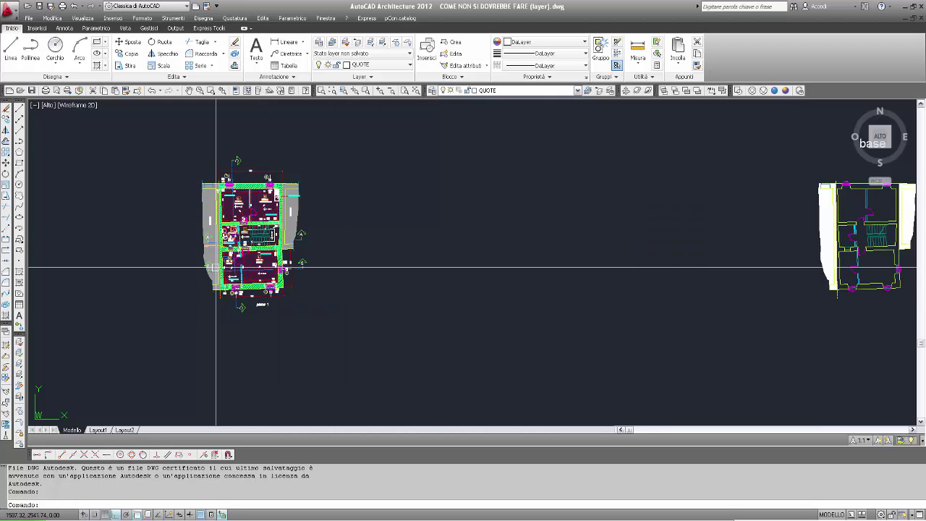
pyautogui.moveTo(244, 253); pyautogui.dragTo(311, 252, button='middle')
pyautogui.scroll(3, 310, 270)
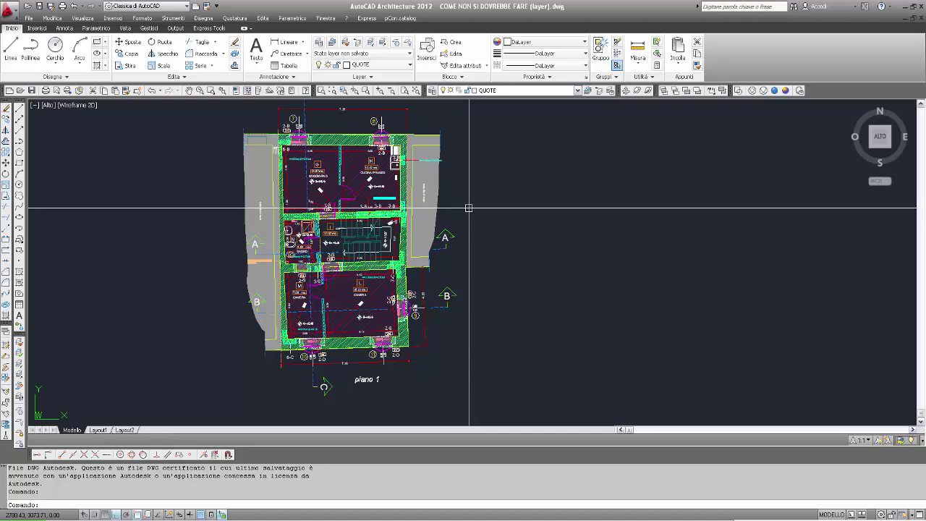
pyautogui.moveTo(496, 231); pyautogui.dragTo(496, 256, button='middle')
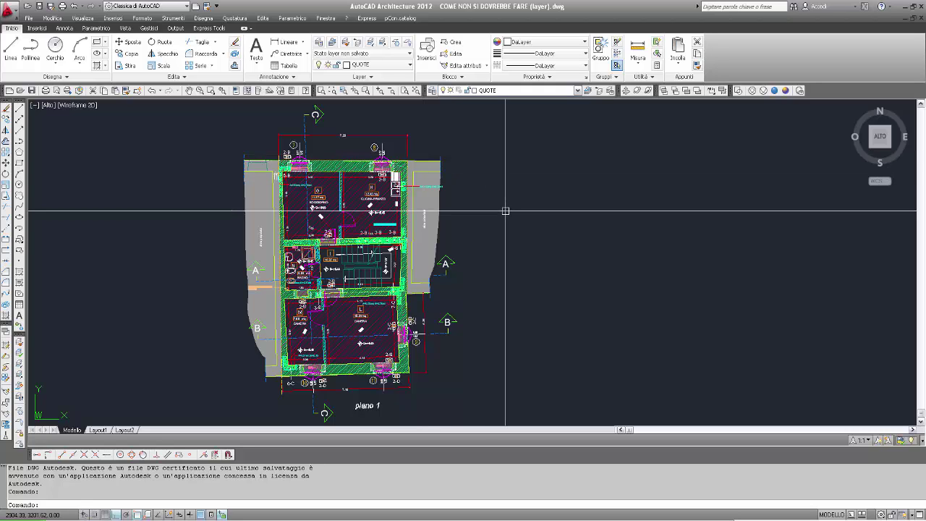
pyautogui.write('layer')
pyautogui.press('Return')
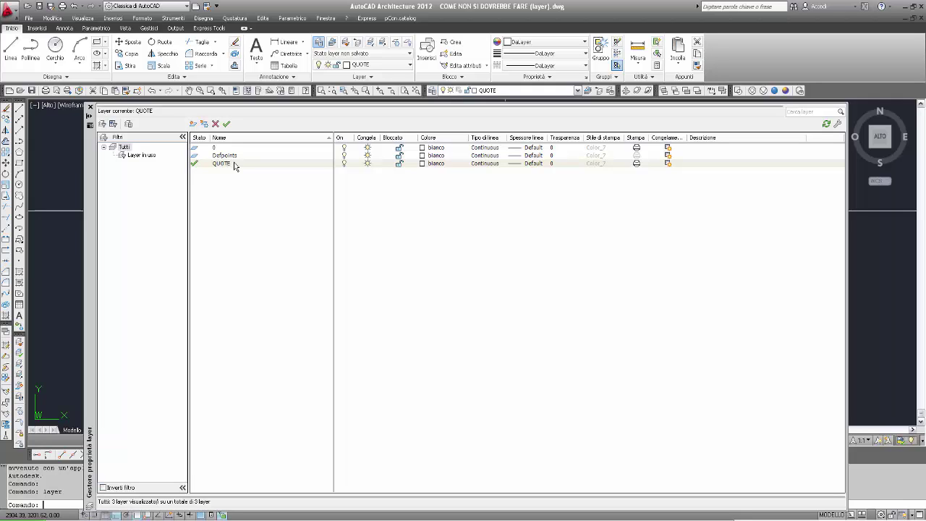
# Close the layer manager and pan back and forth across the base, quote and annotazioni plan copies.
pyautogui.click(91, 108)
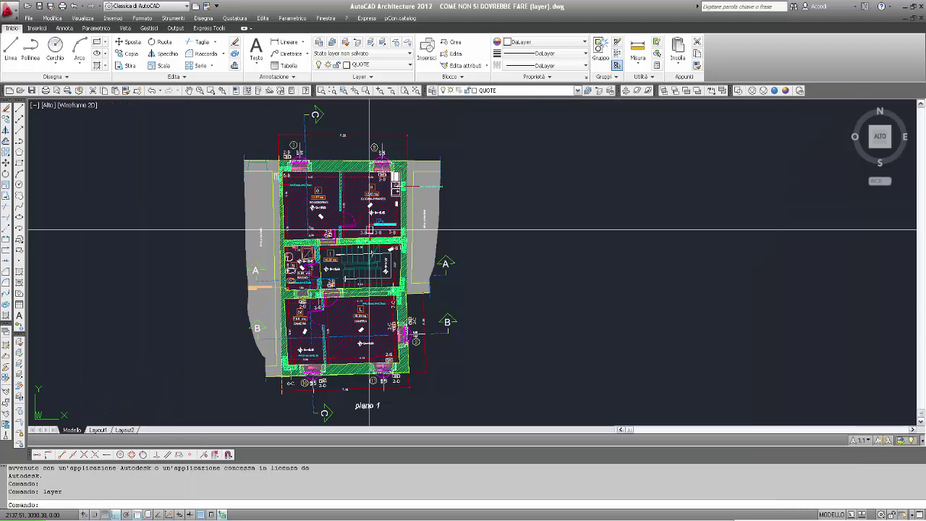
pyautogui.scroll(-4, 465, 267)
pyautogui.moveTo(465, 267)
pyautogui.mouseDown(button='middle')
pyautogui.moveTo(200, 277)
pyautogui.moveTo(314, 271)
pyautogui.mouseUp(button='middle')
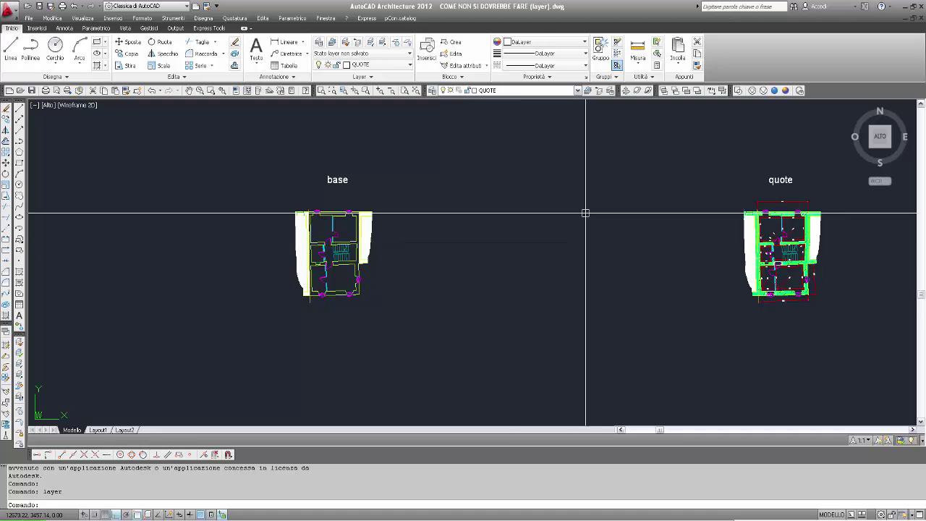
pyautogui.moveTo(692, 277); pyautogui.dragTo(358, 293, button='middle')
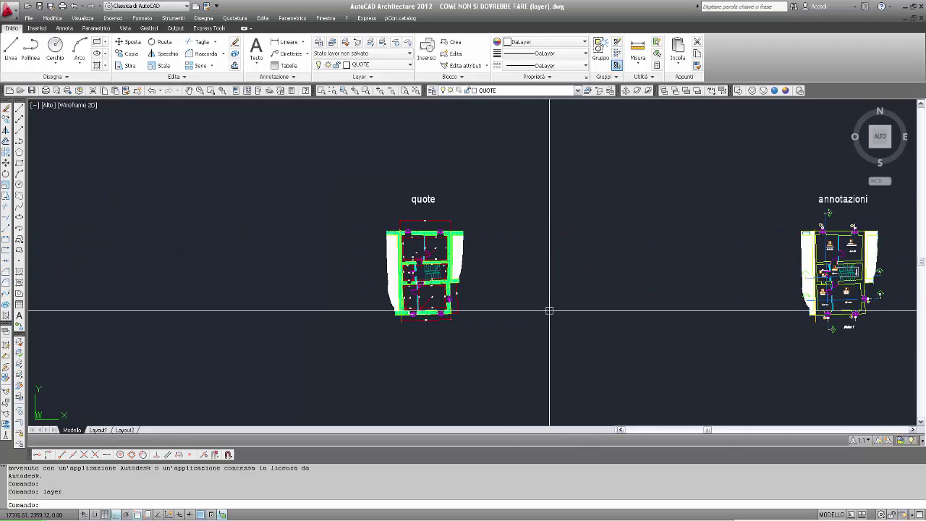
pyautogui.moveTo(706, 295); pyautogui.dragTo(392, 296, button='middle')
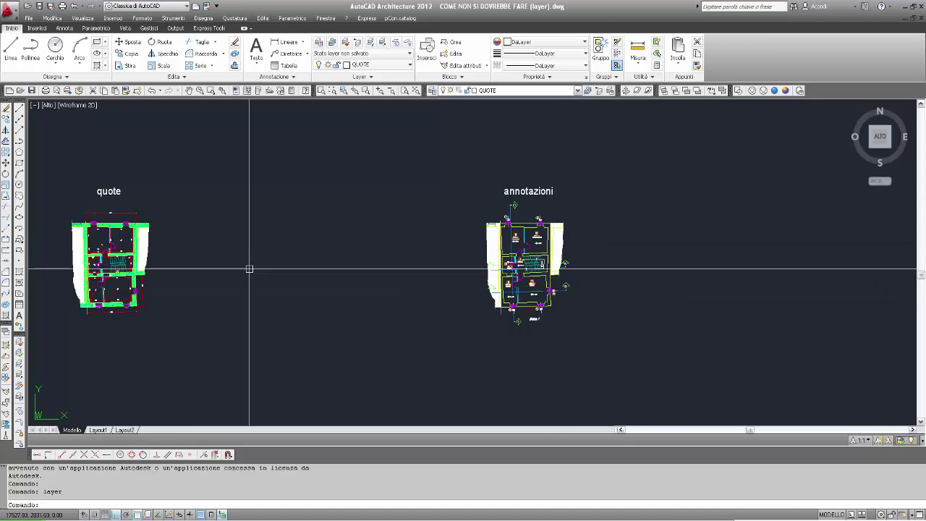
pyautogui.moveTo(248, 268); pyautogui.dragTo(335, 247, button='middle')
pyautogui.moveTo(228, 222); pyautogui.dragTo(357, 236, button='middle')
pyautogui.moveTo(724, 235); pyautogui.dragTo(194, 269, button='middle')
pyautogui.moveTo(572, 278); pyautogui.dragTo(608, 219, button='middle')
pyautogui.moveTo(207, 268); pyautogui.dragTo(230, 267, button='middle')
pyautogui.moveTo(287, 256); pyautogui.dragTo(738, 236, button='middle')
pyautogui.moveTo(458, 287); pyautogui.dragTo(523, 291, button='middle')
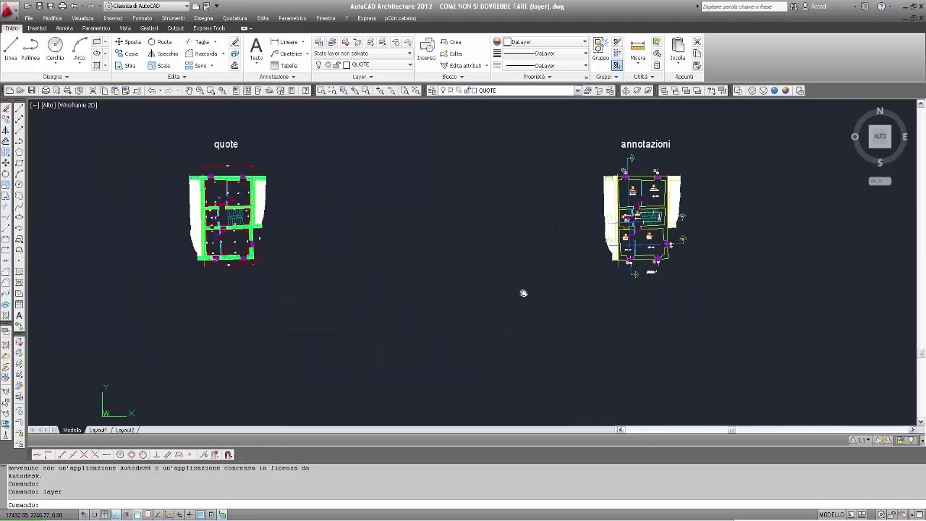
pyautogui.moveTo(263, 284); pyautogui.dragTo(417, 284, button='middle')
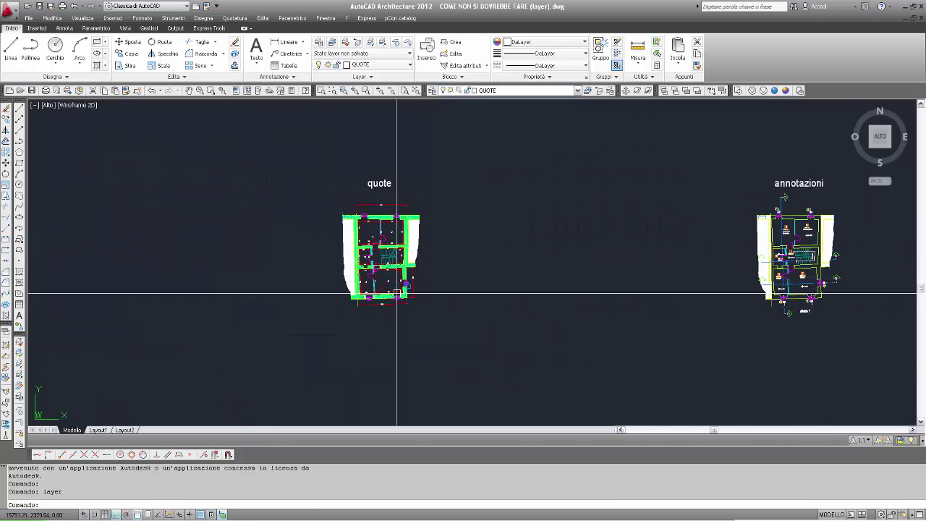
pyautogui.moveTo(336, 296); pyautogui.dragTo(622, 295, button='middle')
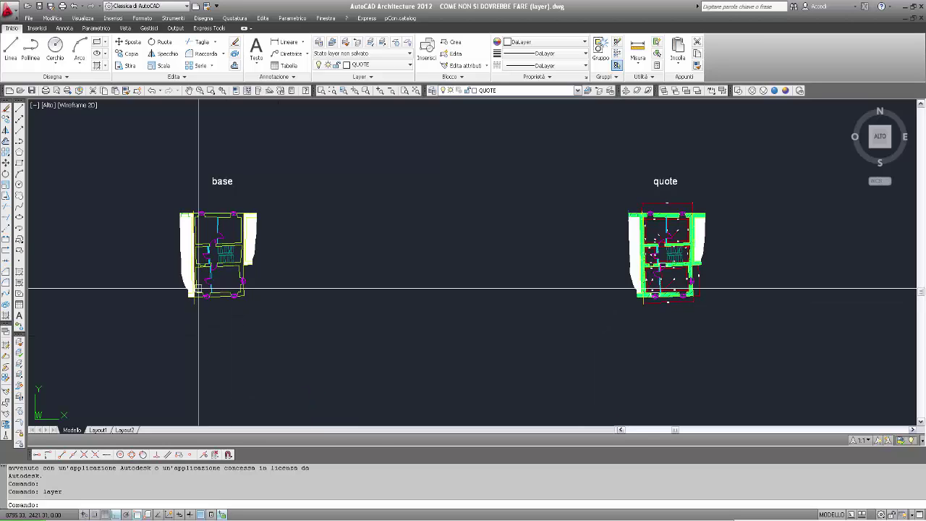
# Pan through the annotazioni, superficie, restauro architravi, restauro muri and impianto termo-idraulico plans.
pyautogui.scroll(1, 233, 220)
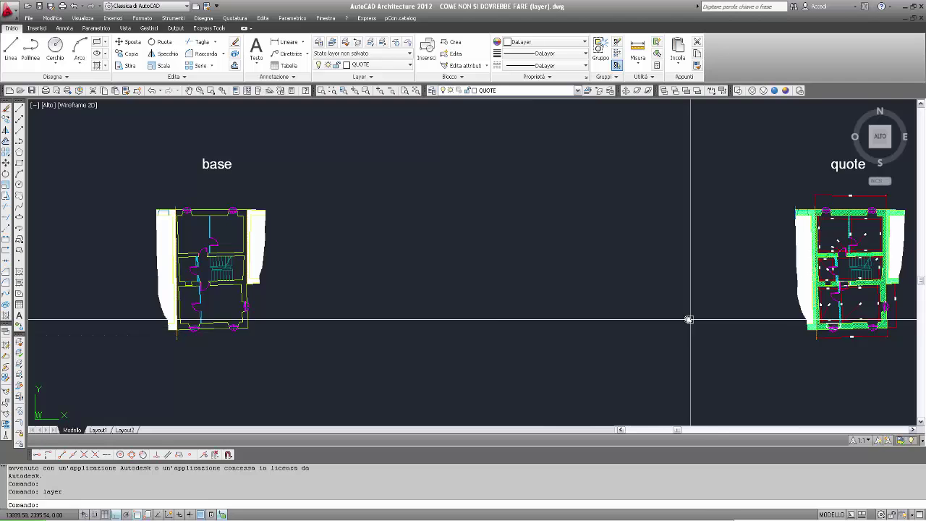
pyautogui.moveTo(919, 322); pyautogui.dragTo(495, 324, button='middle')
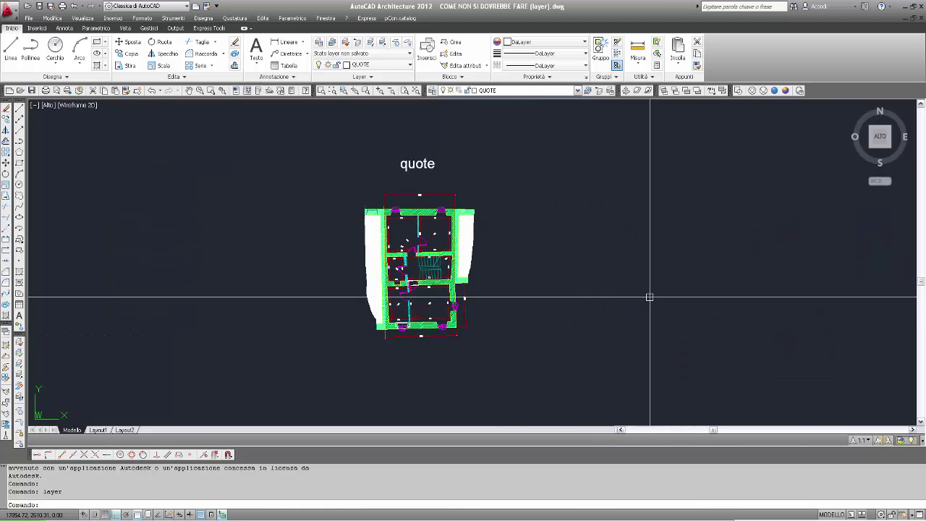
pyautogui.moveTo(731, 296); pyautogui.dragTo(222, 301, button='middle')
pyautogui.moveTo(910, 303); pyautogui.dragTo(514, 292, button='middle')
pyautogui.moveTo(801, 292); pyautogui.dragTo(533, 290, button='middle')
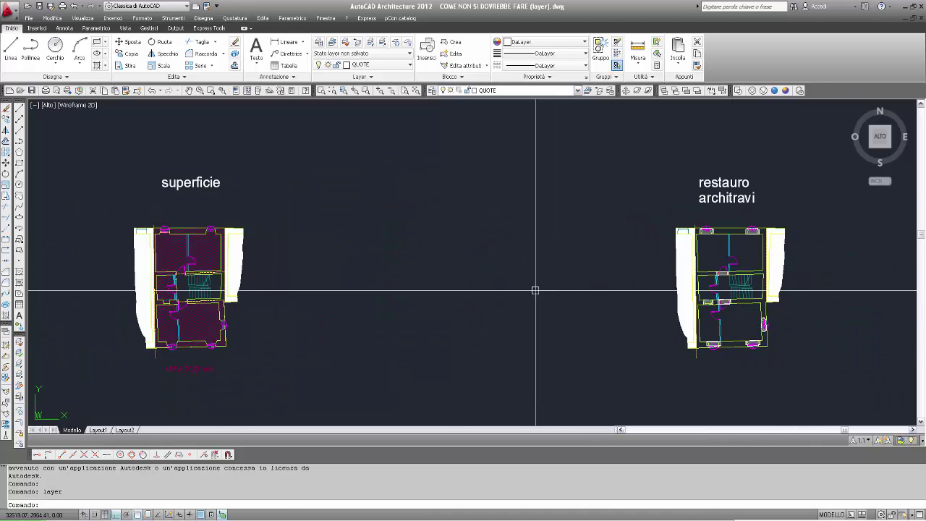
pyautogui.moveTo(608, 288); pyautogui.dragTo(380, 278, button='middle')
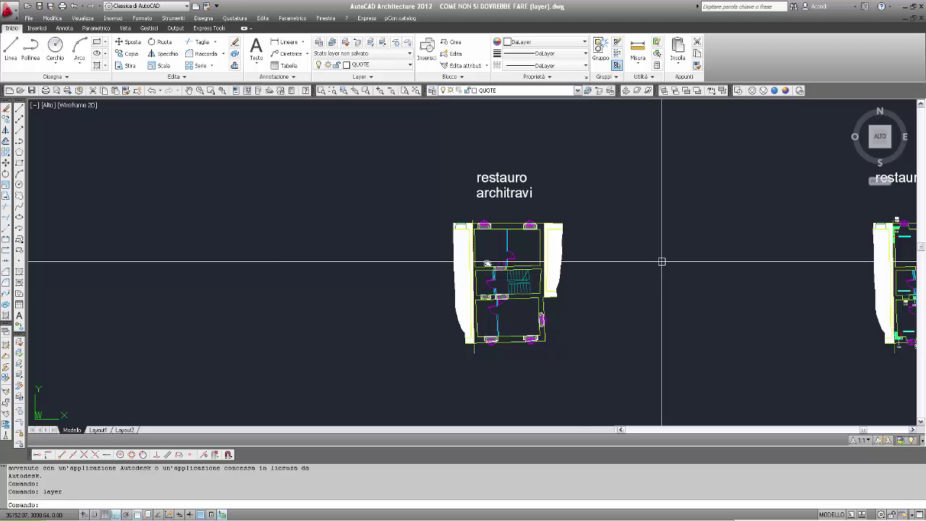
pyautogui.moveTo(659, 262); pyautogui.dragTo(232, 275, button='middle')
pyautogui.moveTo(728, 261); pyautogui.dragTo(333, 262, button='middle')
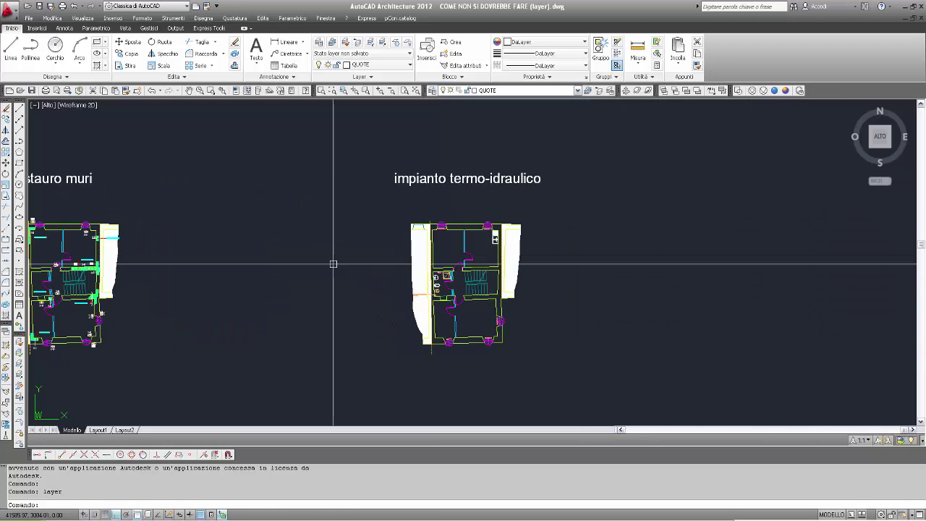
pyautogui.moveTo(674, 258); pyautogui.dragTo(807, 276, button='middle')
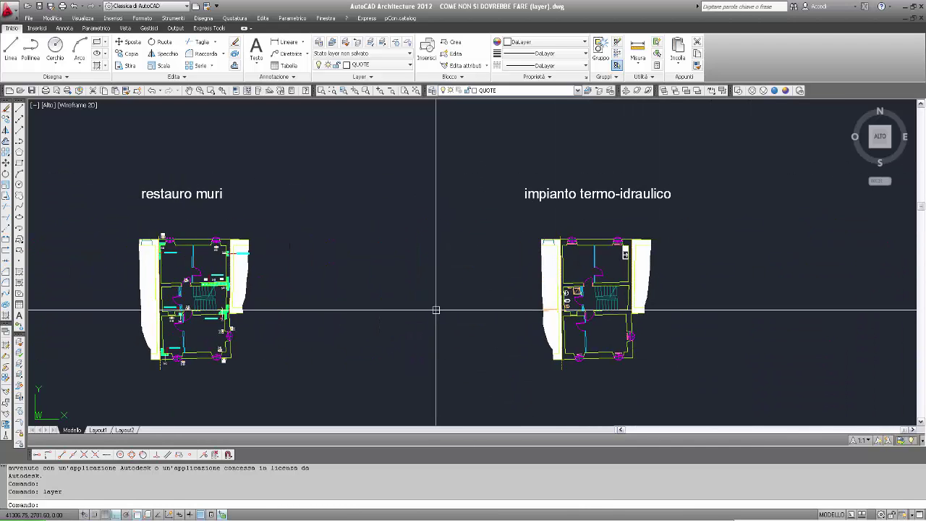
pyautogui.moveTo(363, 288); pyautogui.dragTo(625, 288, button='middle')
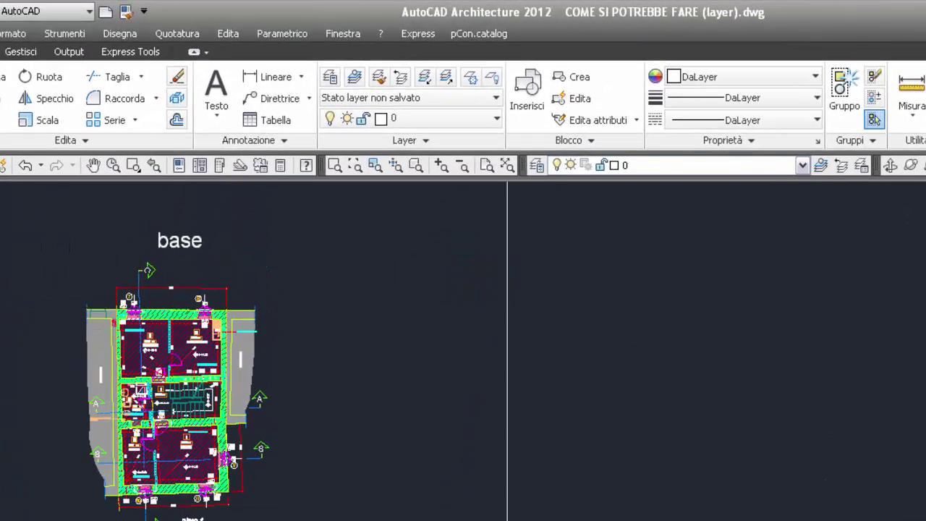
# Pan to the whole base plan and open the Layer Properties Manager listing its 17 layers.
pyautogui.moveTo(554, 498); pyautogui.dragTo(685, 520, button='middle')
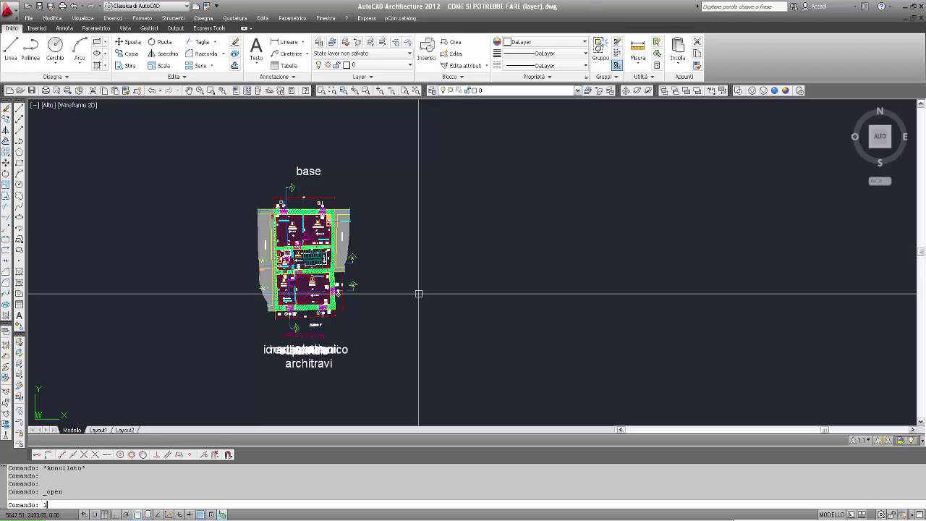
pyautogui.write('ayer')
pyautogui.press('Return')
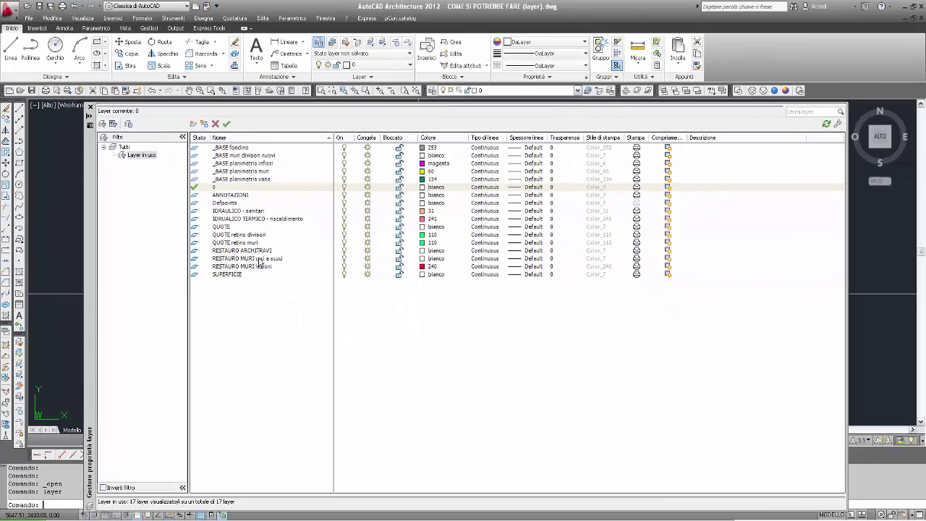
# Reopen the layer manager and turn off every layer from ANNOTAZIONI through SUPERFICIE.
pyautogui.write('layer')
pyautogui.press('Return')
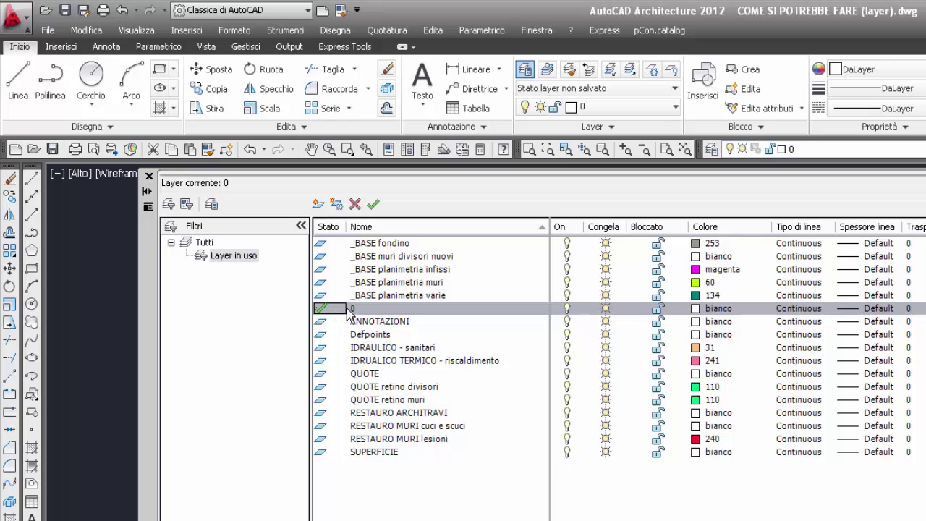
pyautogui.click(358, 321)
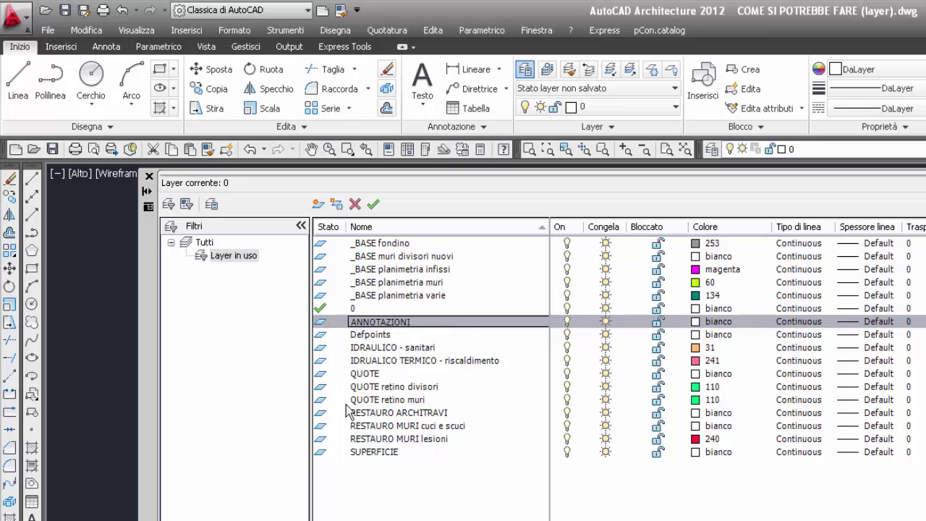
pyautogui.keyDown('shift'); pyautogui.click(364, 452); pyautogui.keyUp('shift')
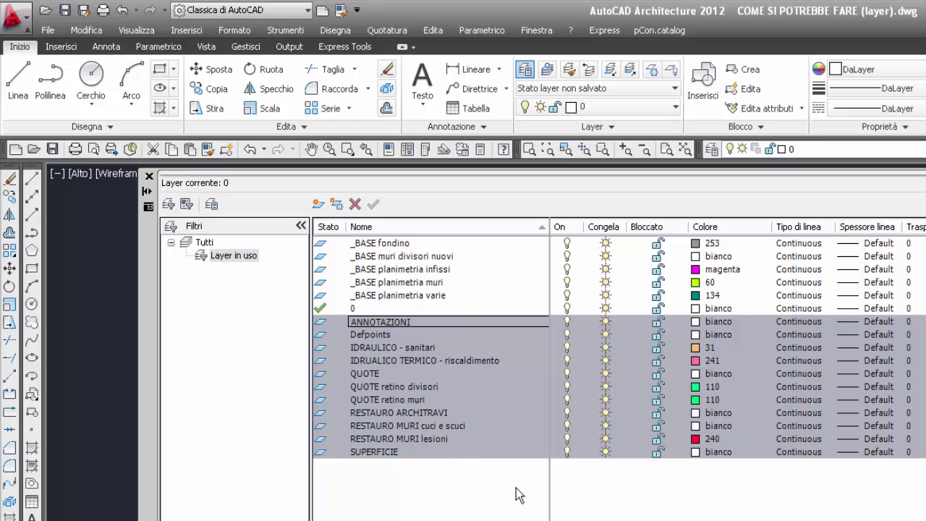
pyautogui.click(567, 335)
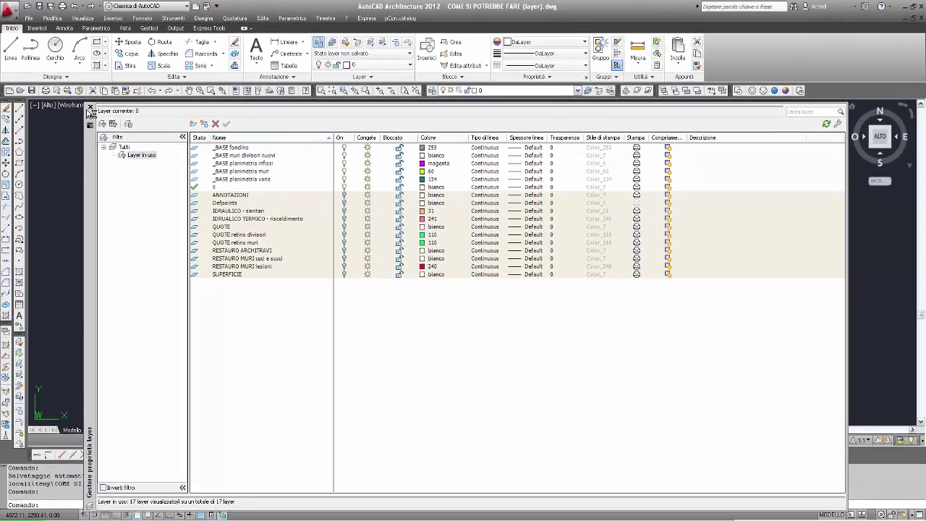
# Close the layer list and dismiss the BSvcProcessor error report without sending it.
pyautogui.click(92, 108)
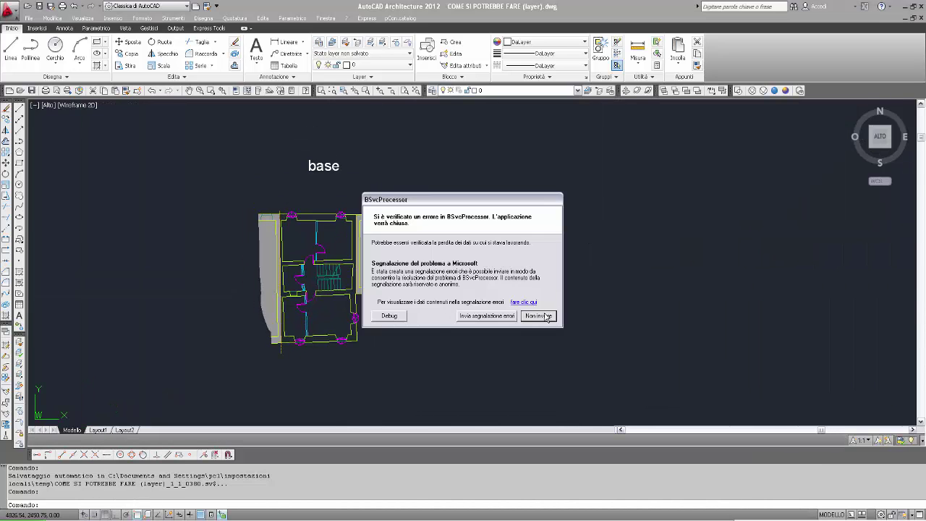
pyautogui.click(475, 316)
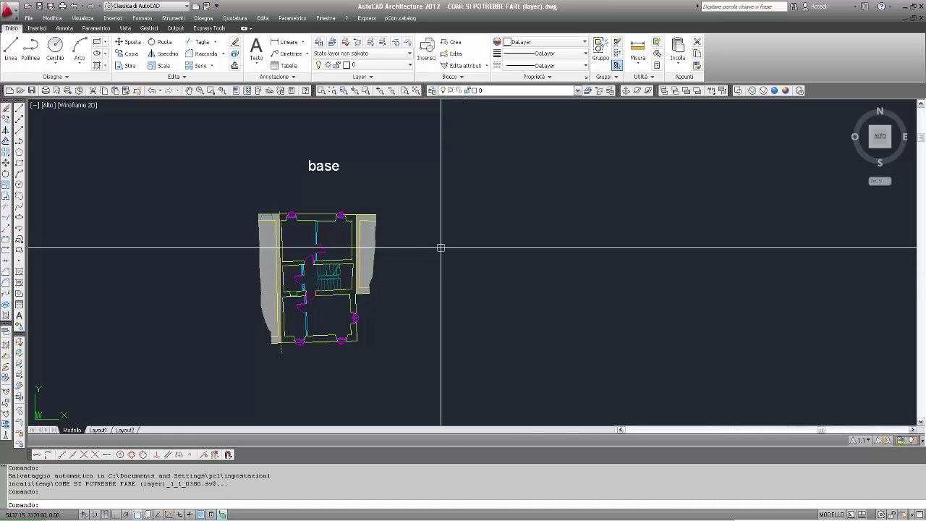
# Turn on the IDRAULICO - sanitari layer, make it current, and close the layer list.
pyautogui.write('yer')
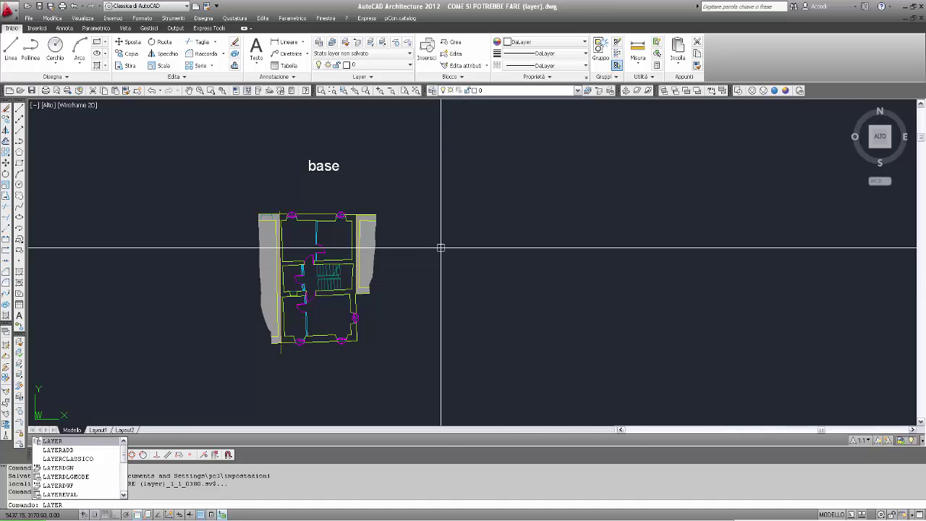
pyautogui.press('Return')
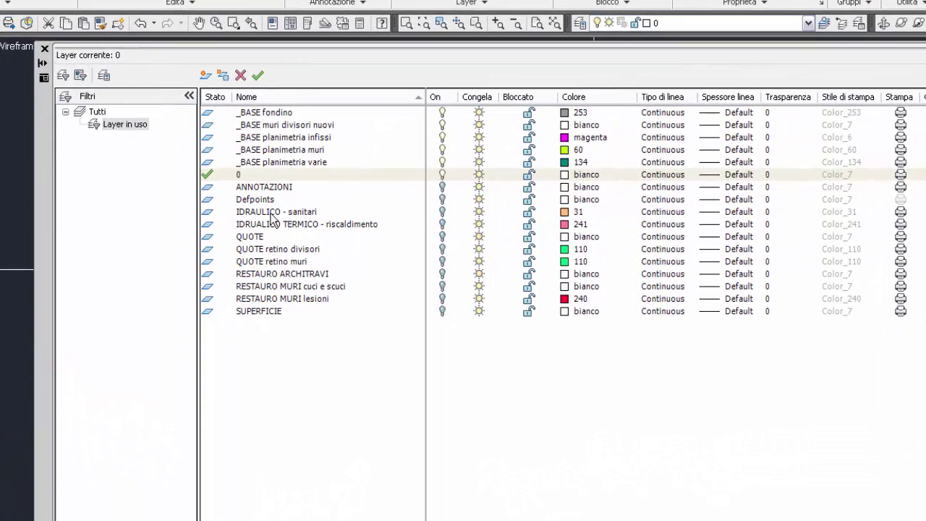
pyautogui.click(272, 213)
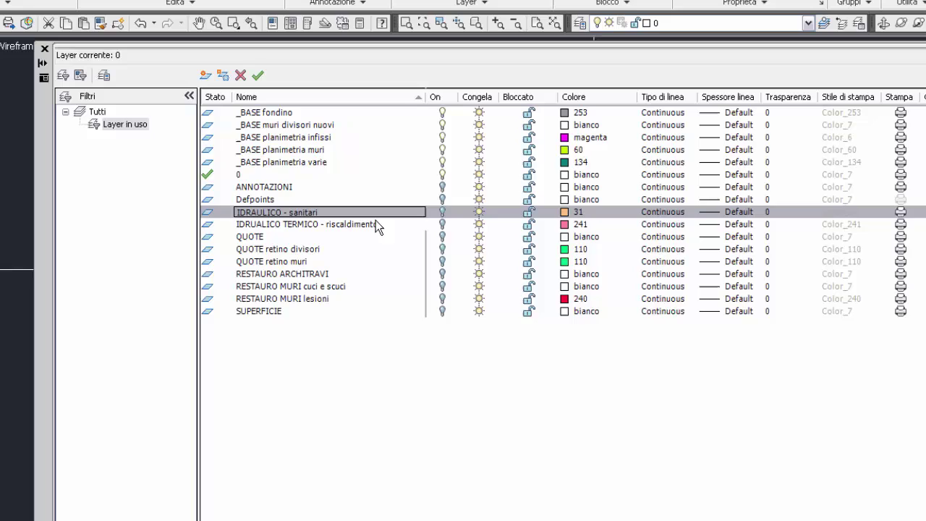
pyautogui.click(443, 212)
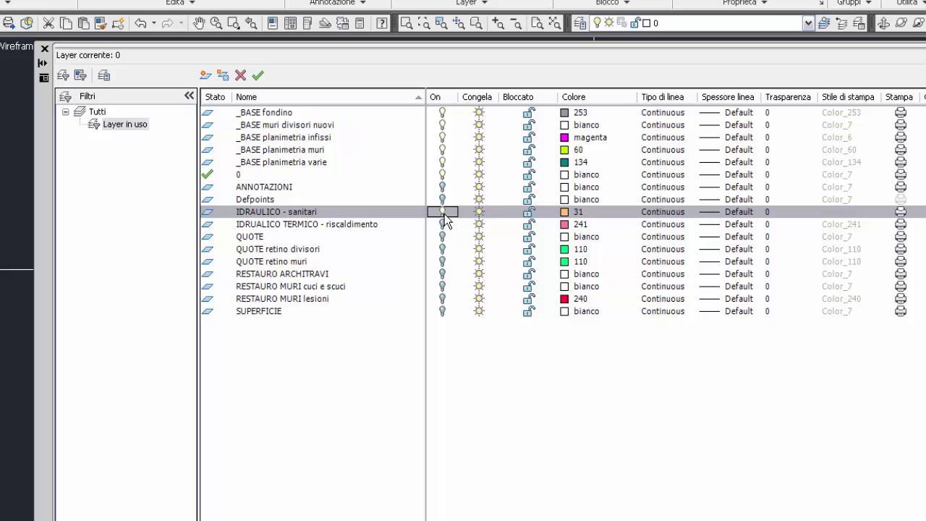
pyautogui.click(483, 212)
pyautogui.click(442, 212)
pyautogui.doubleClick(208, 213)
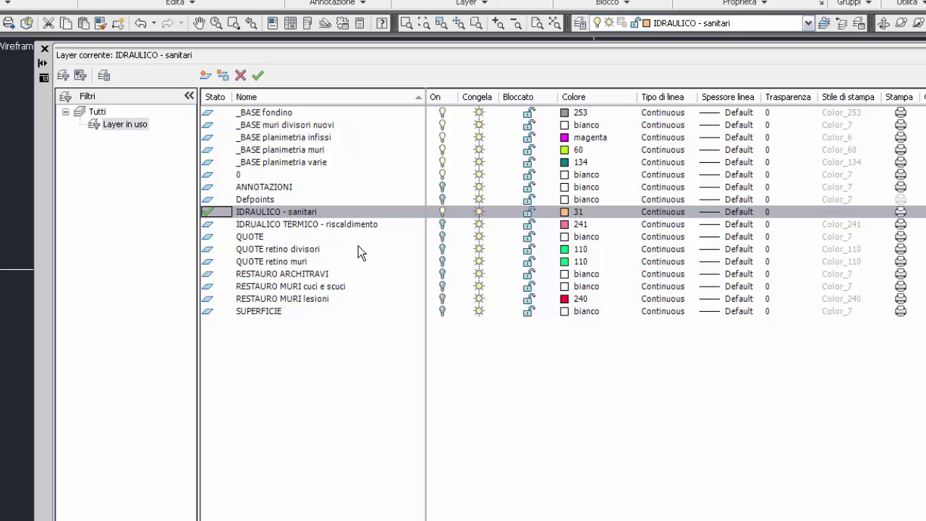
pyautogui.click(44, 48)
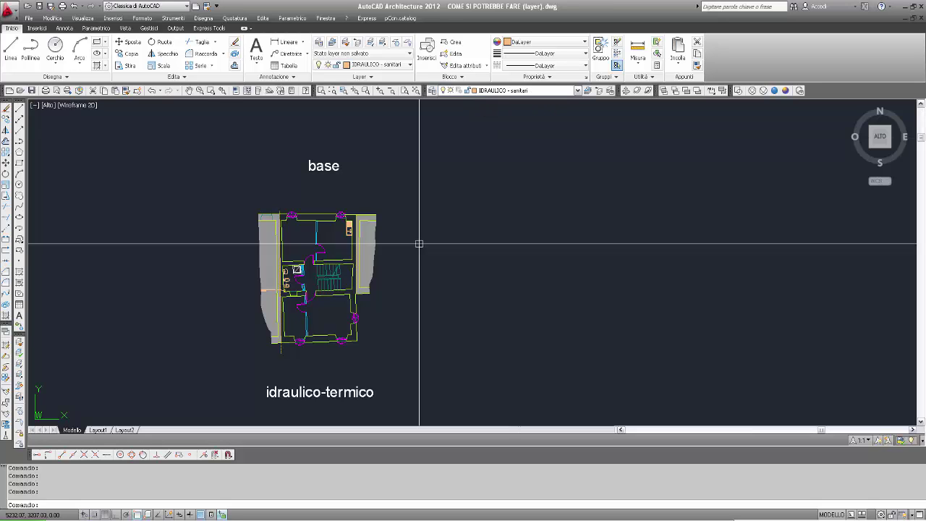
pyautogui.scroll(2, 355, 238)
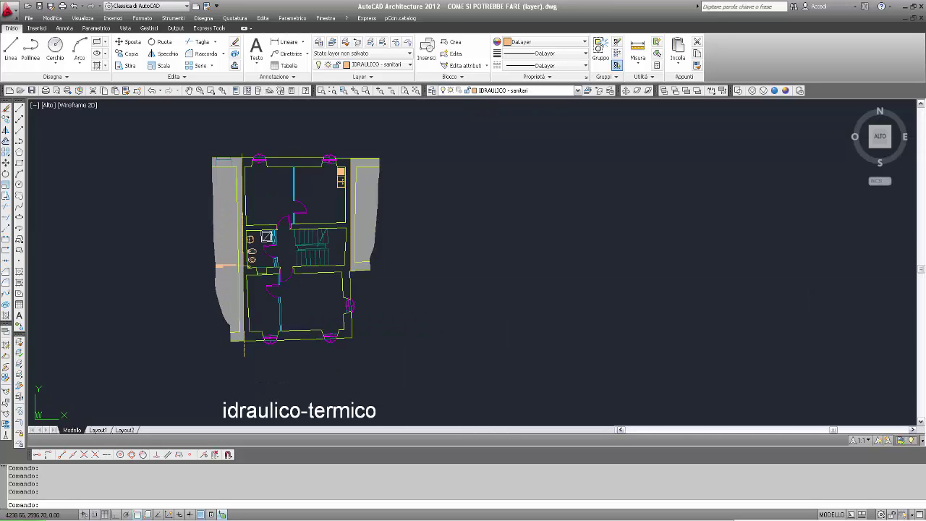
pyautogui.scroll(2, 289, 293)
pyautogui.moveTo(290, 293); pyautogui.dragTo(253, 372, button='middle')
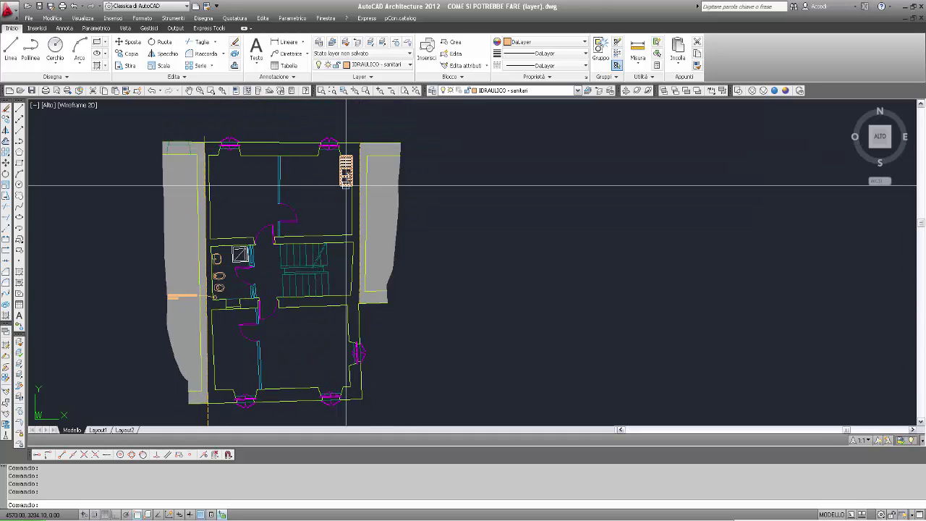
pyautogui.moveTo(343, 185)
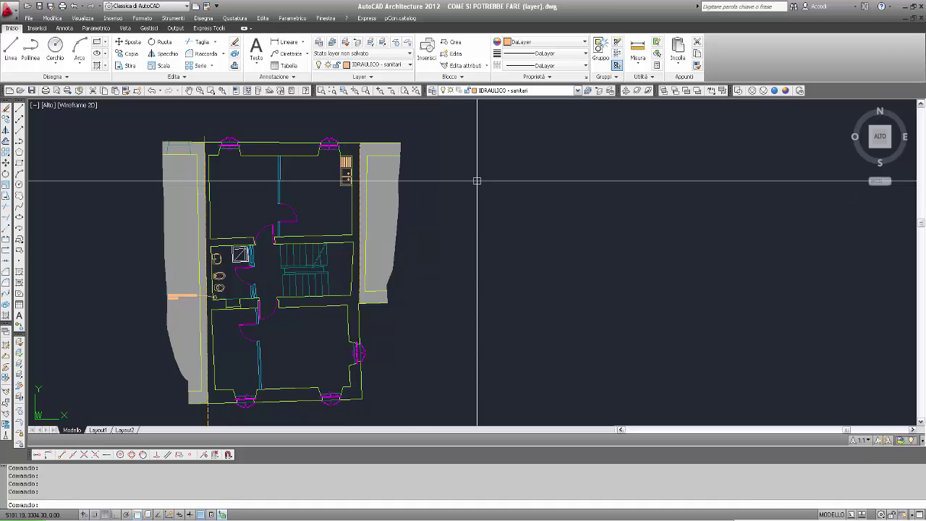
pyautogui.write('layer')
# Turn off IDRAULICO - sanitari via 'Disattiva layer corrente', set QUOTE current, and close the manager.
pyautogui.press('Return')
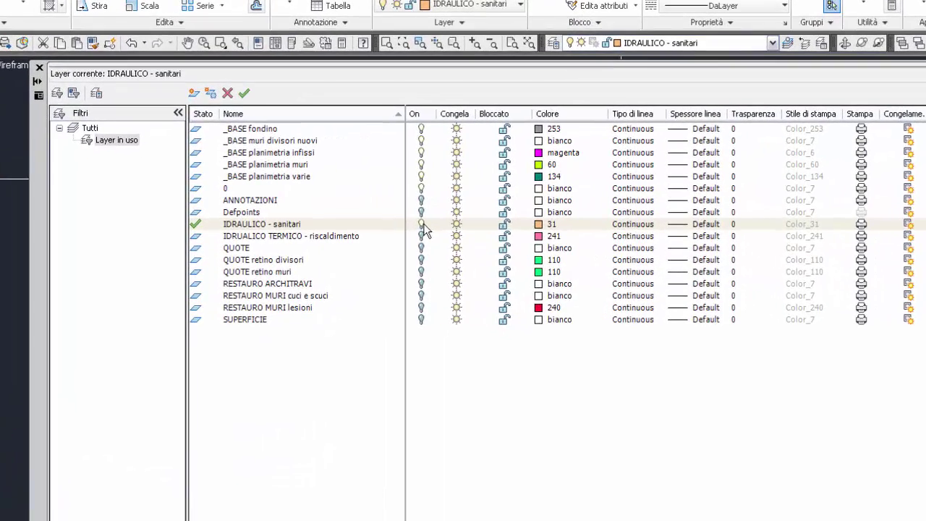
pyautogui.click(422, 224)
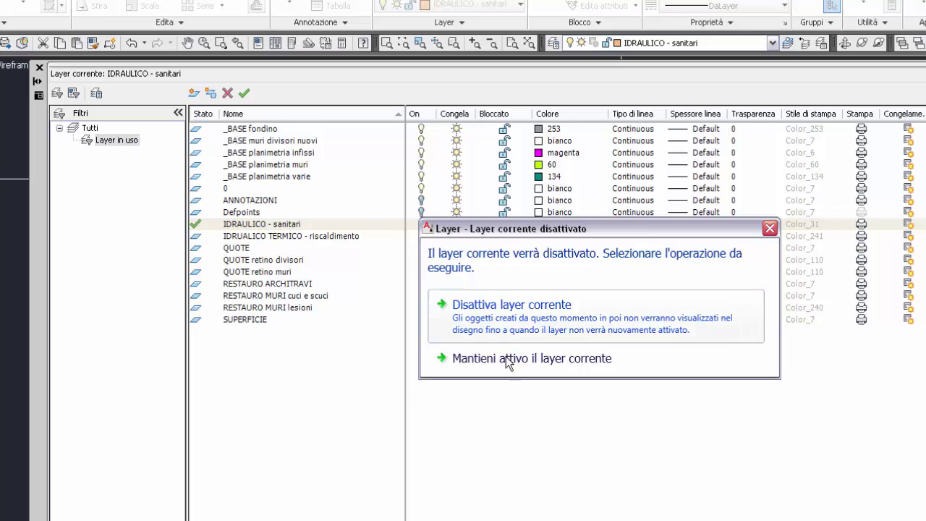
pyautogui.click(522, 313)
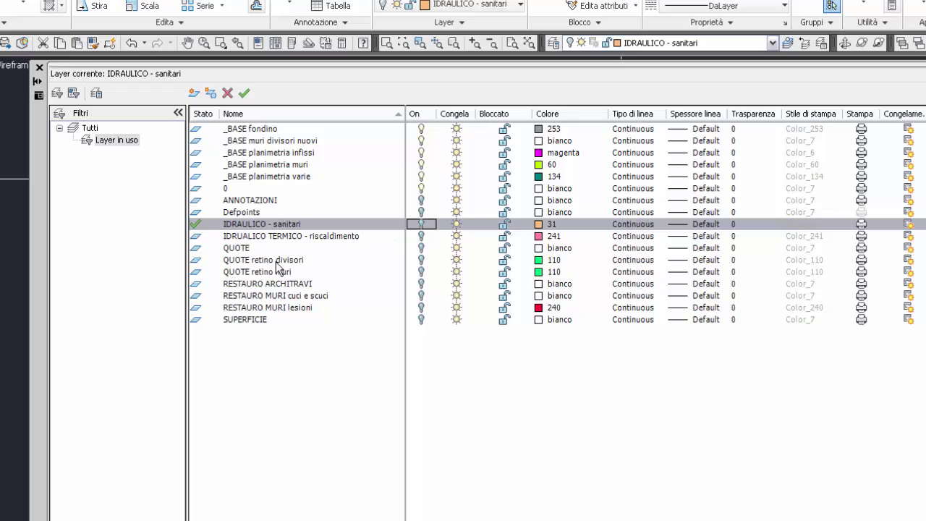
pyautogui.click(421, 249)
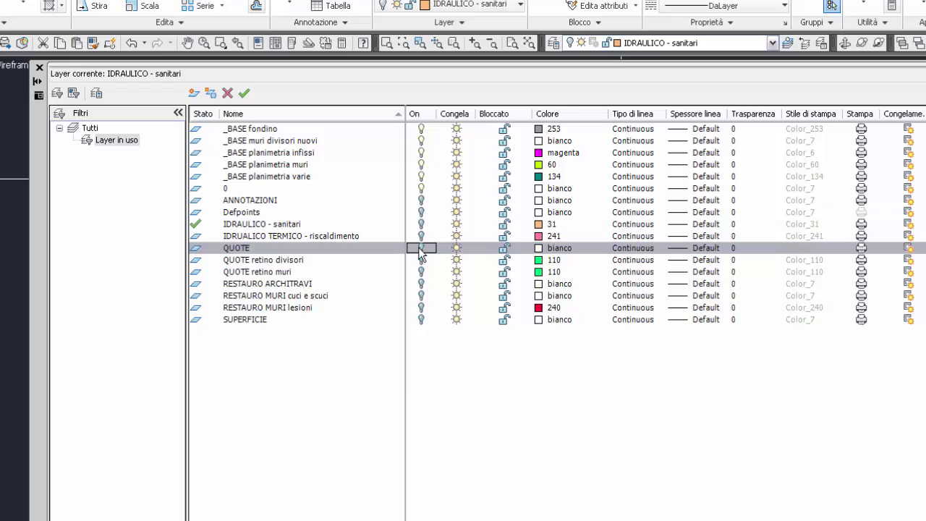
pyautogui.doubleClick(227, 250)
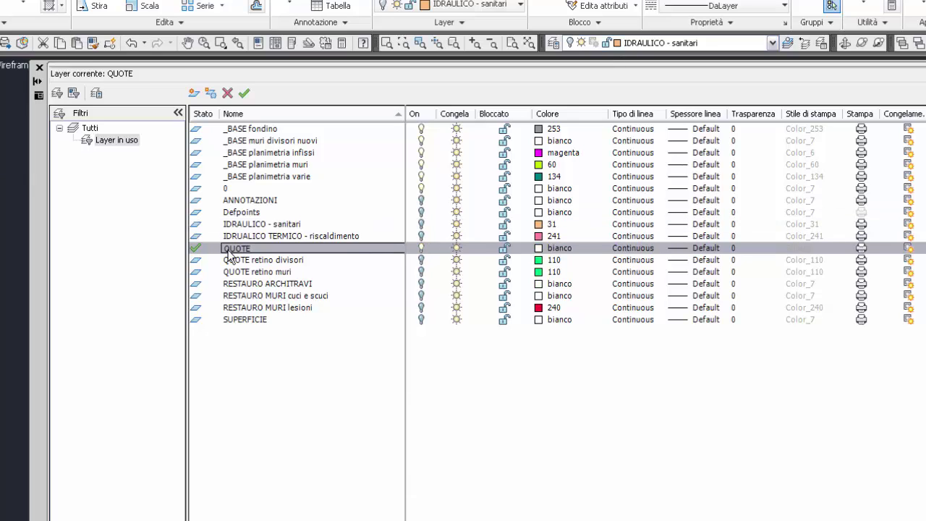
pyautogui.click(40, 68)
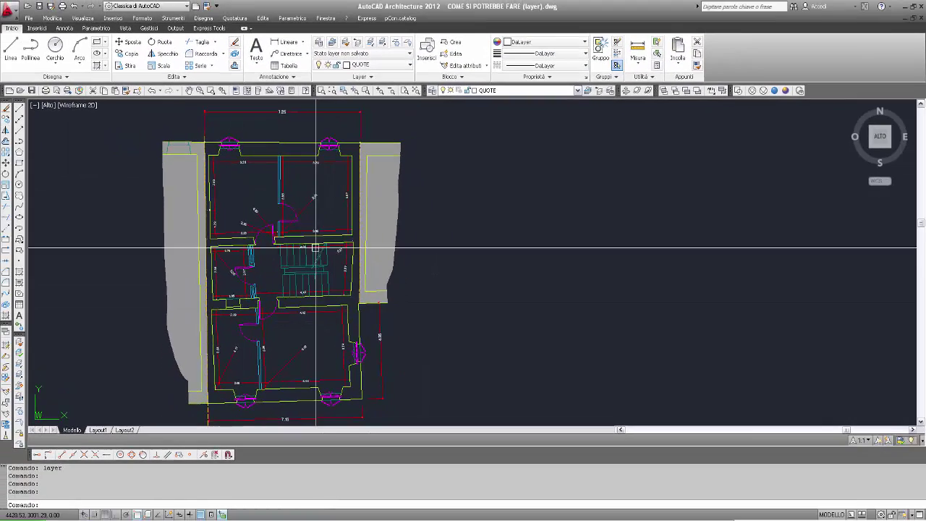
# Run LAYER to reopen the Layer Properties Manager with all 17 layers and QUOTE current.
pyautogui.moveTo(319, 255)
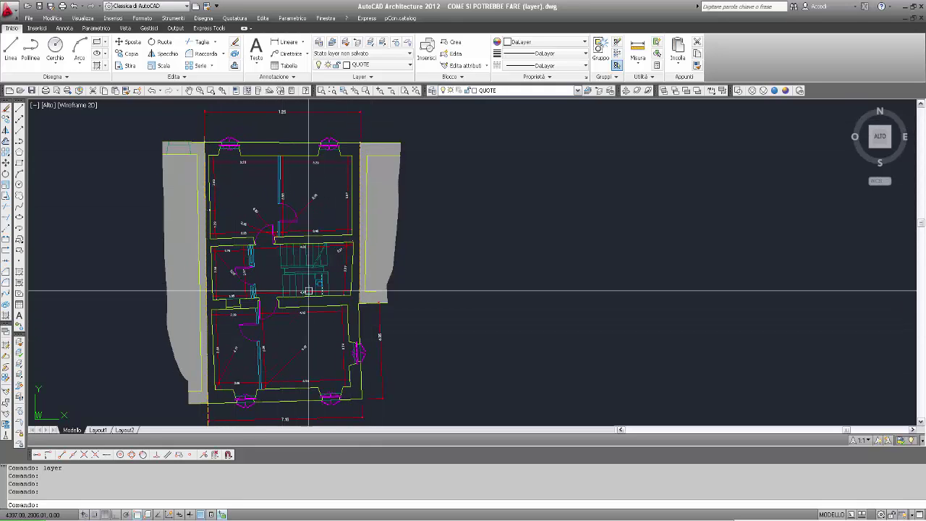
pyautogui.write('layer')
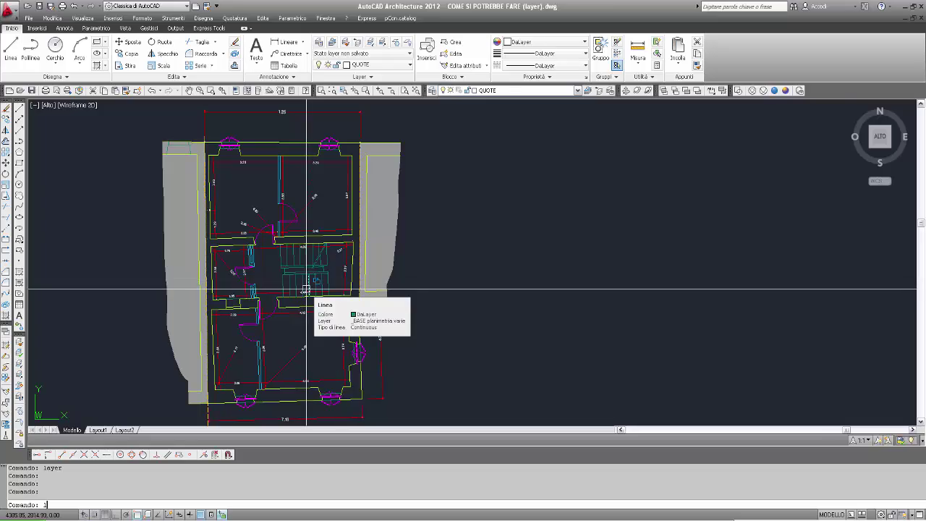
pyautogui.press('Return')
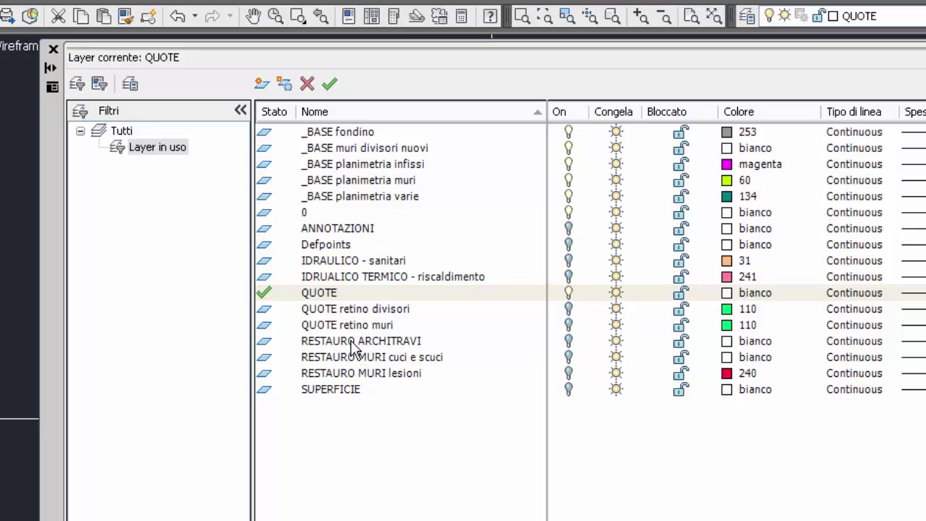
# Turn QUOTE off via 'Disattiva layer corrente', switch RESTAURO ARCHITRAVI on, and close the palette.
pyautogui.click(355, 343)
pyautogui.click(568, 340)
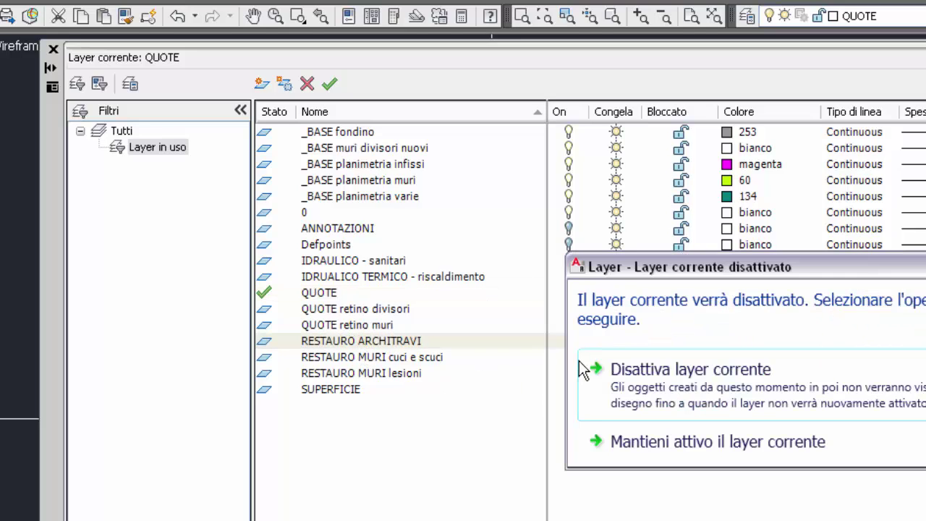
pyautogui.click(664, 381)
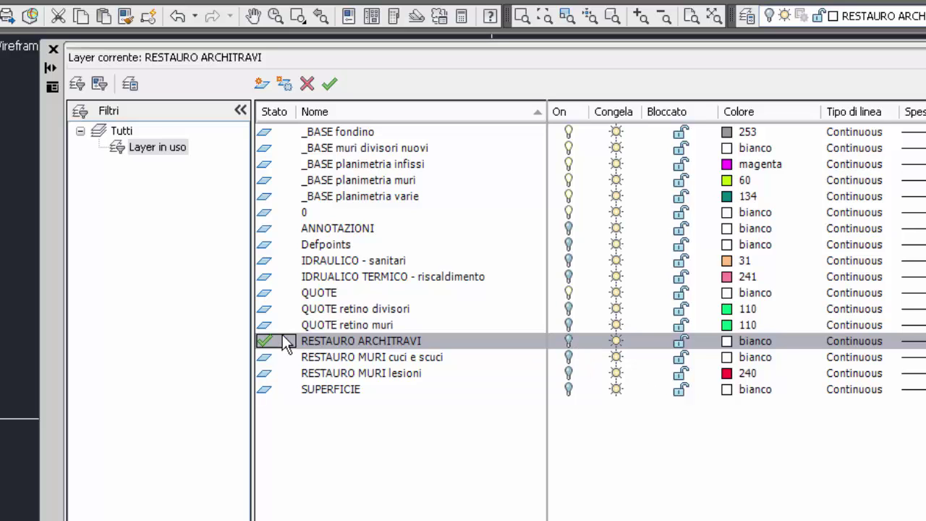
pyautogui.click(567, 343)
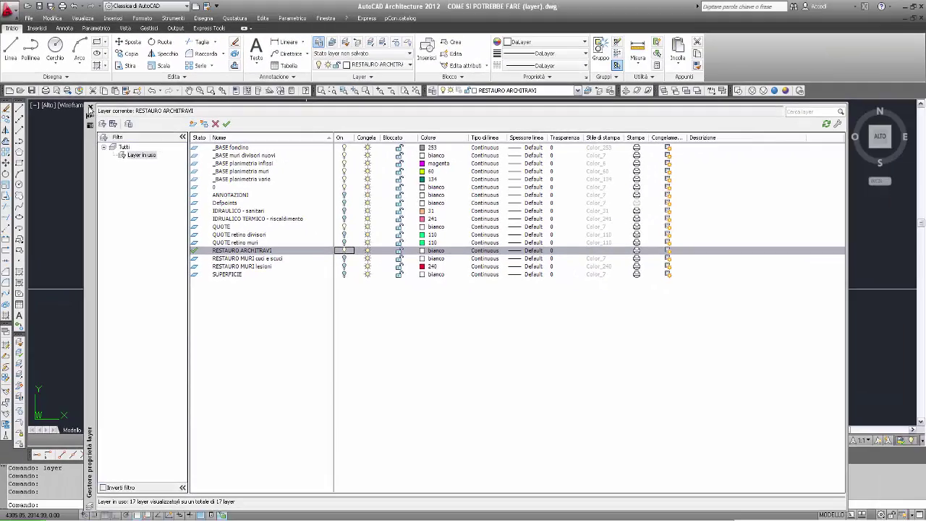
pyautogui.click(67, 72)
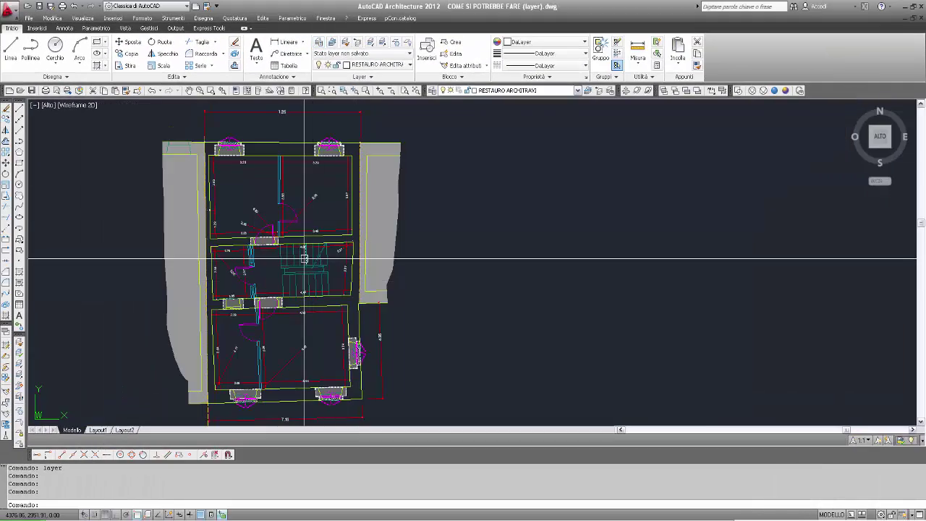
# Switch off the QUOTE dimension layer in Layer Properties Manager.
pyautogui.moveTo(305, 259)
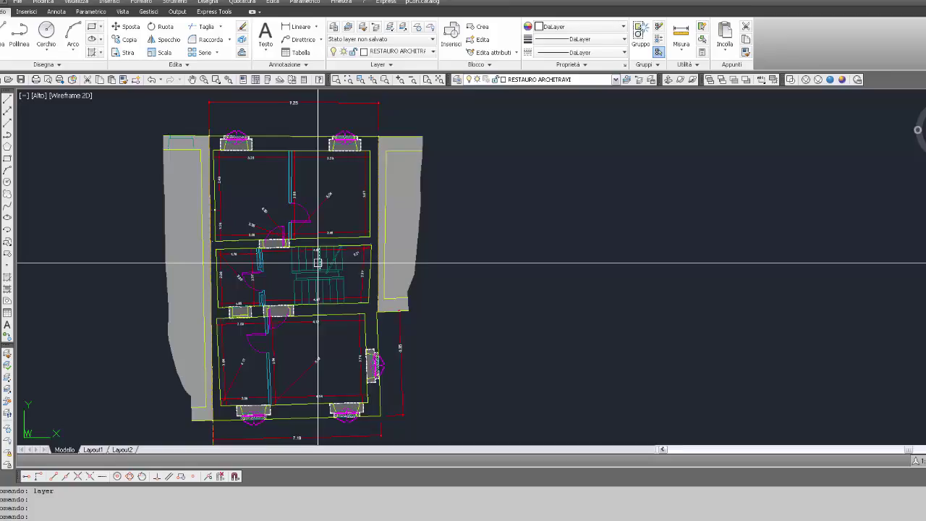
pyautogui.press('Return')
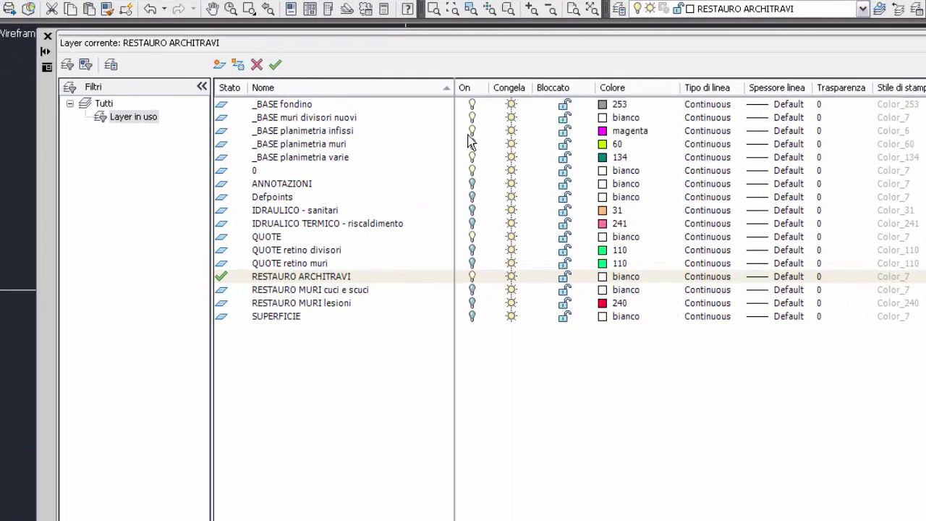
pyautogui.click(471, 237)
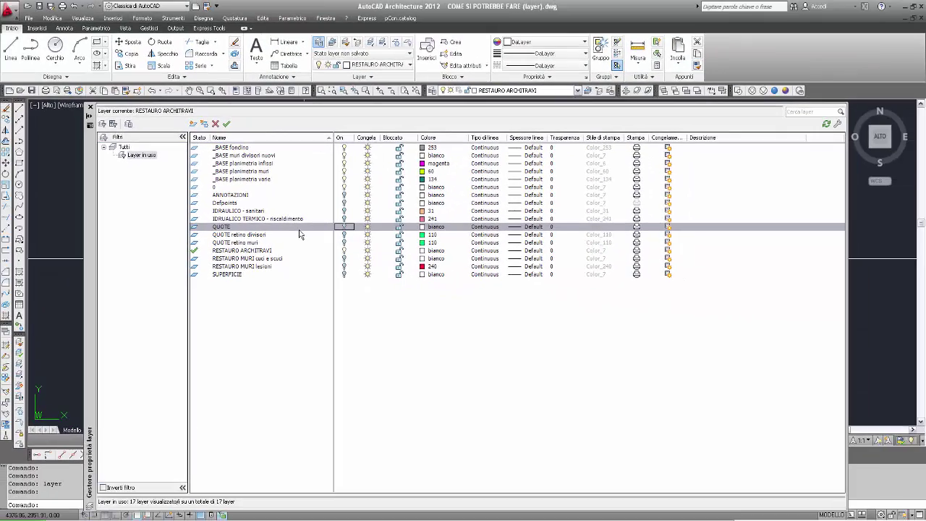
pyautogui.click(90, 108)
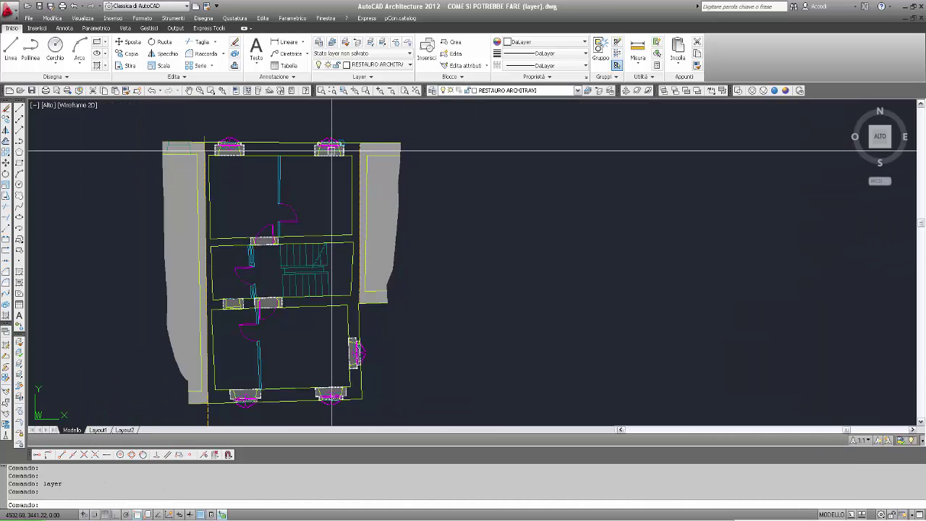
# Pan and zoom to recentre the plan showing the RESTAURO ARCHITRAVI lintels.
pyautogui.scroll(3, 332, 151)
pyautogui.scroll(-4, 331, 161)
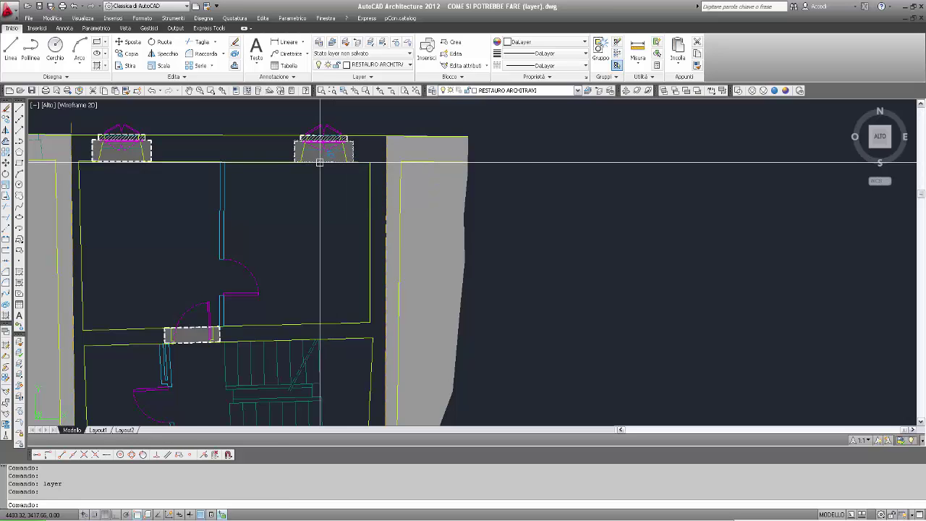
pyautogui.moveTo(331, 316); pyautogui.dragTo(331, 244, button='middle')
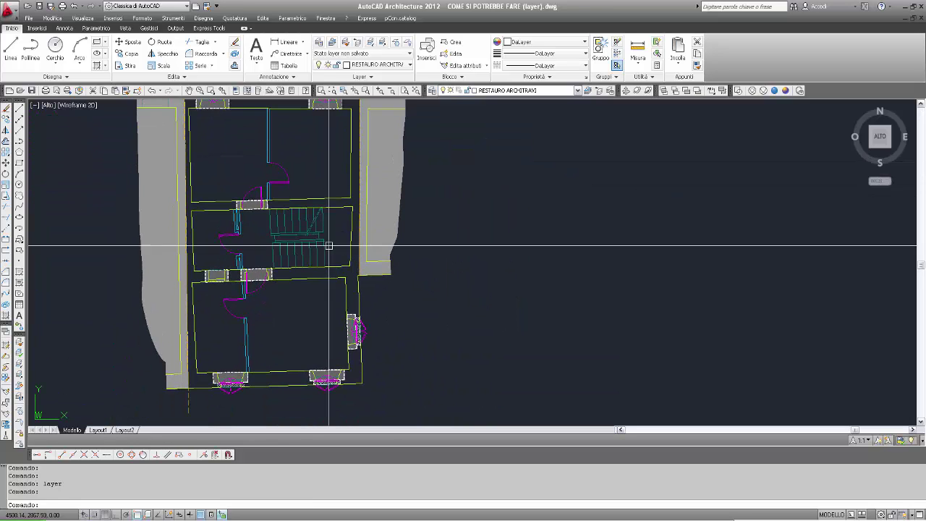
pyautogui.moveTo(340, 289); pyautogui.dragTo(331, 330, button='middle')
pyautogui.scroll(-2, 317, 277)
pyautogui.moveTo(316, 277); pyautogui.dragTo(334, 310, button='middle')
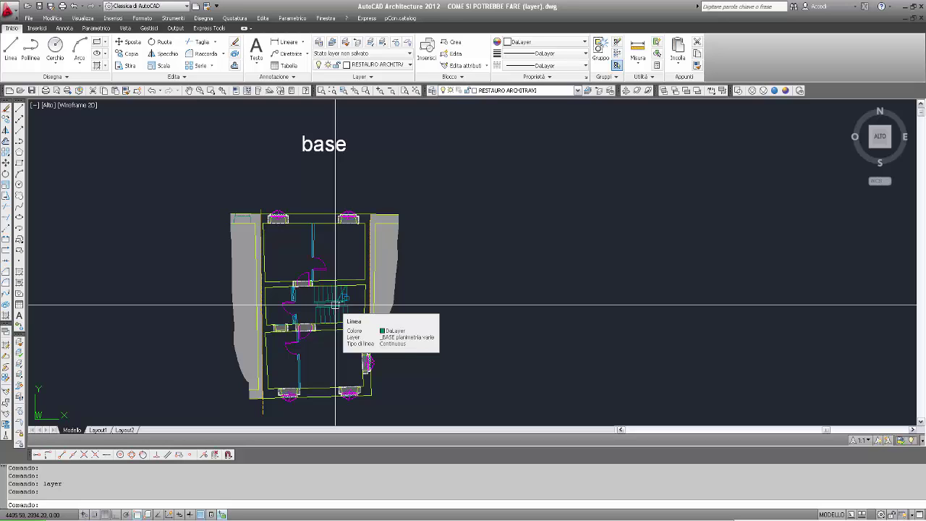
pyautogui.moveTo(434, 292); pyautogui.dragTo(439, 242, button='middle')
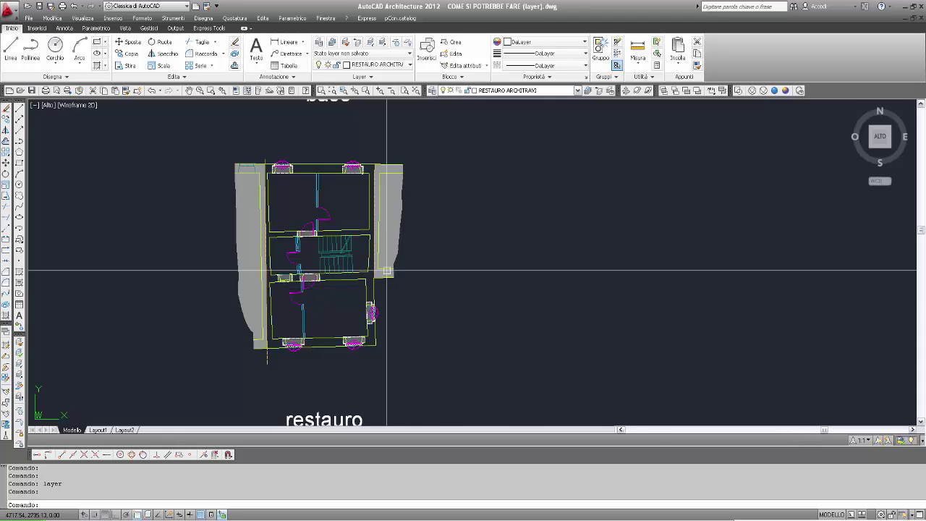
pyautogui.scroll(5, 326, 222)
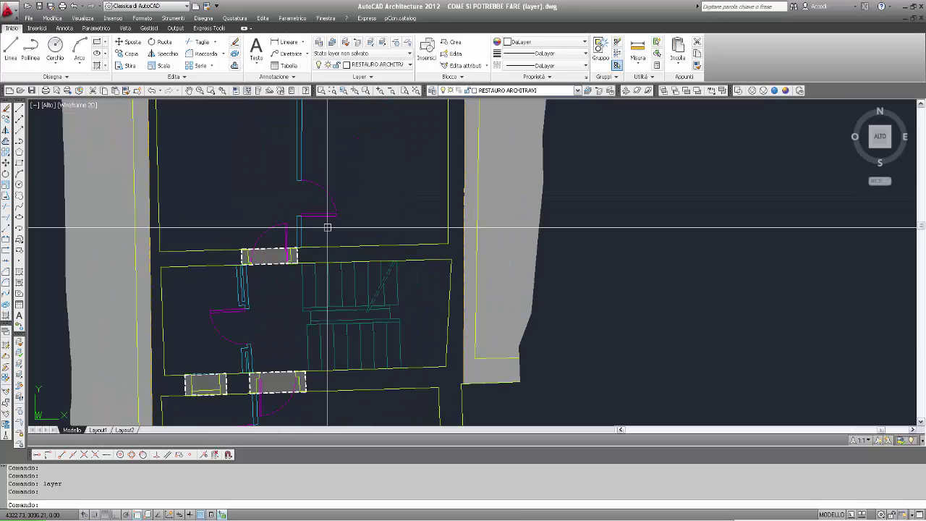
# Stretch the cyan partition wall's end to a Nearest-snapped point beside the door opening.
pyautogui.write('ra')
pyautogui.press('Return')
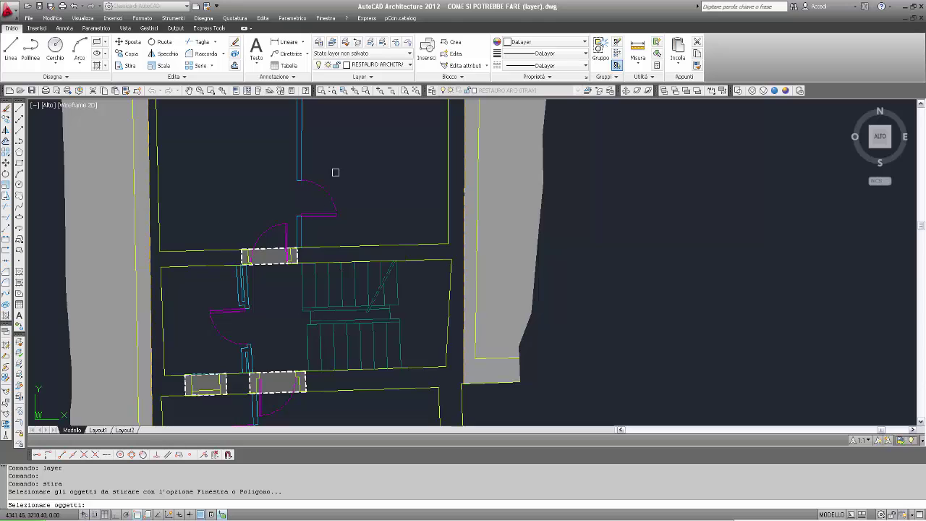
pyautogui.click(358, 153)
pyautogui.click(286, 224)
pyautogui.press('Return')
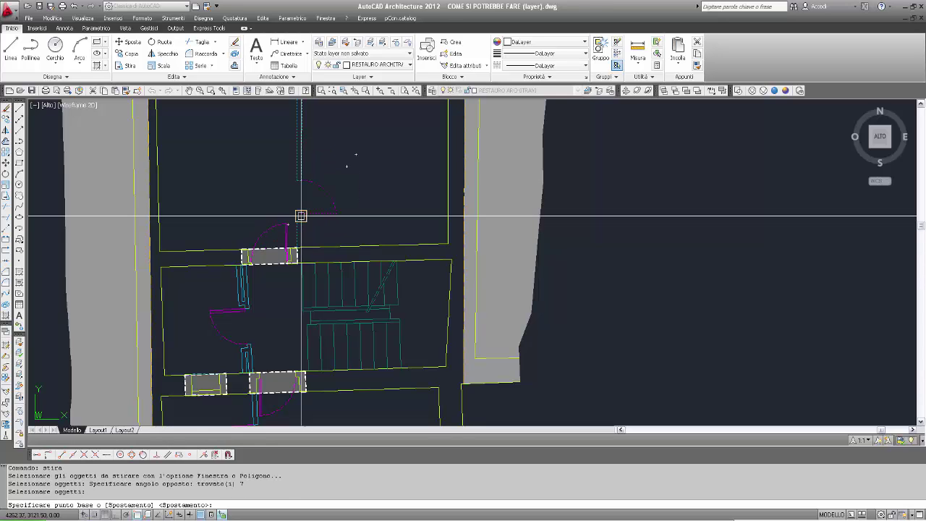
pyautogui.click(300, 216)
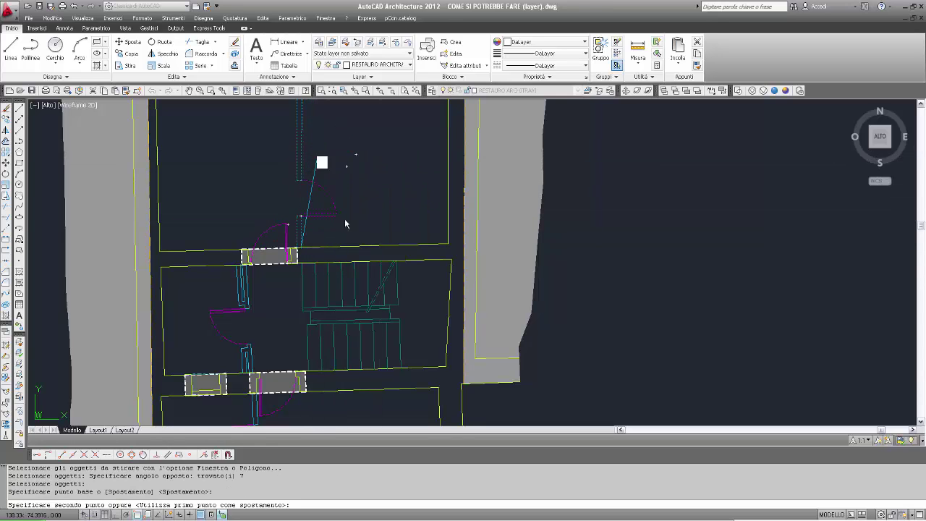
pyautogui.keyDown('shift'); pyautogui.rightClick(318, 158); pyautogui.keyUp('shift')
pyautogui.click(339, 350)
pyautogui.click(298, 148)
# Pan down to the top rooms and reopen the Layer Properties Manager.
pyautogui.moveTo(373, 220); pyautogui.dragTo(366, 246, button='middle')
pyautogui.press('Escape')
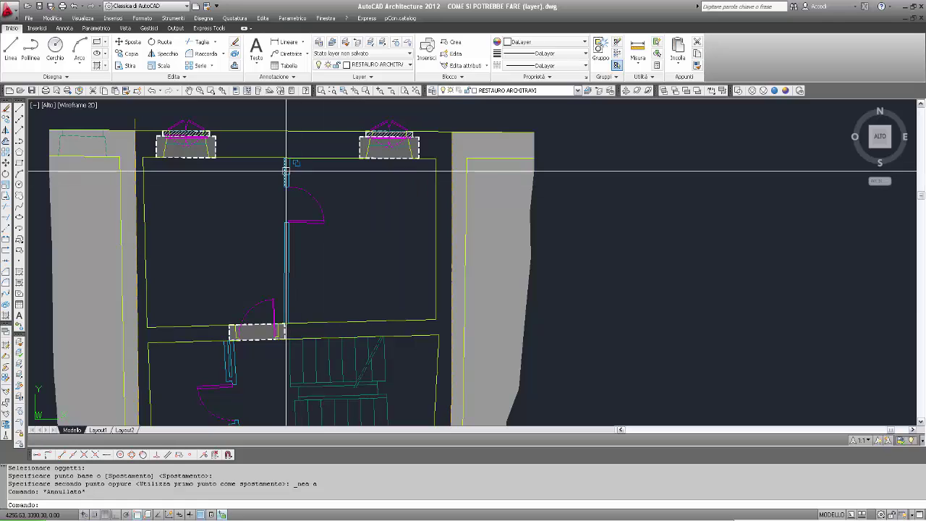
pyautogui.moveTo(285, 168)
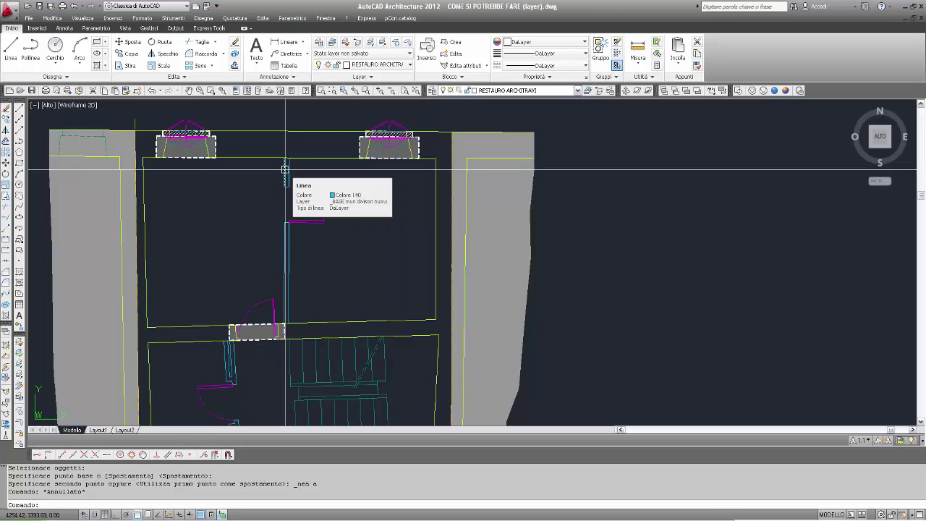
pyautogui.write('ay')
pyautogui.press('Return')
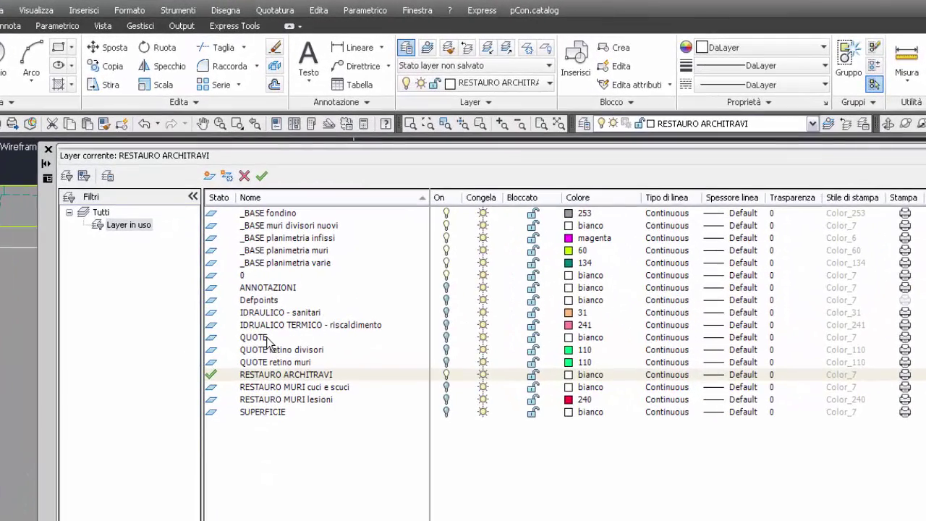
# Turn QUOTE back on and make it current, and switch off RESTAURO ARCHITRAVI.
pyautogui.click(447, 333)
pyautogui.click(447, 337)
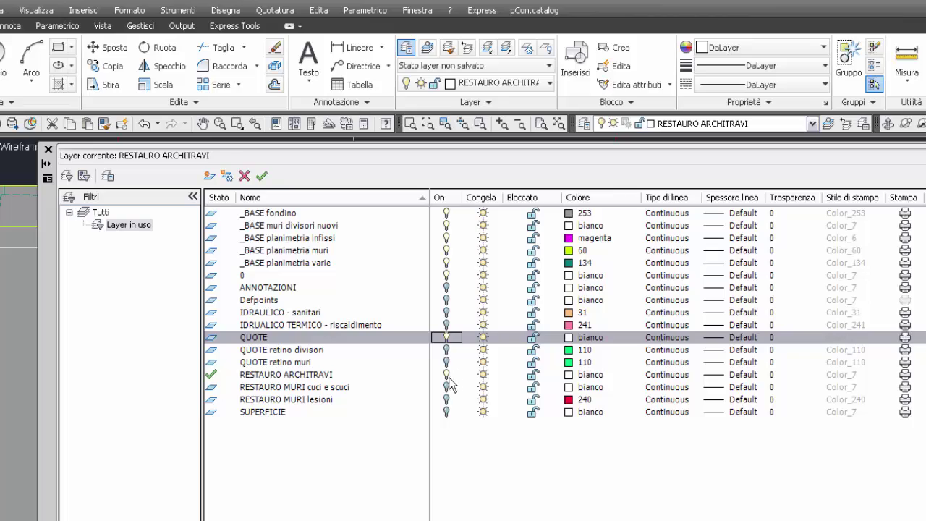
pyautogui.doubleClick(362, 337)
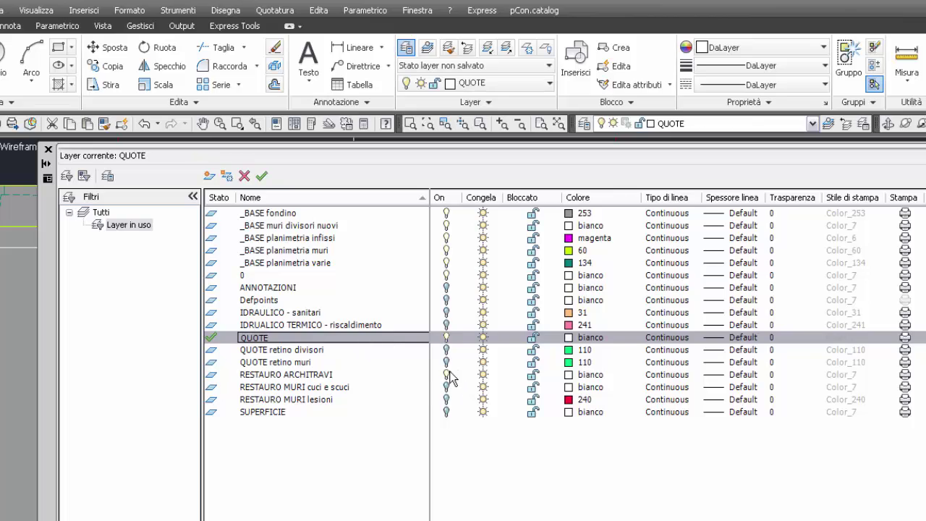
pyautogui.click(446, 374)
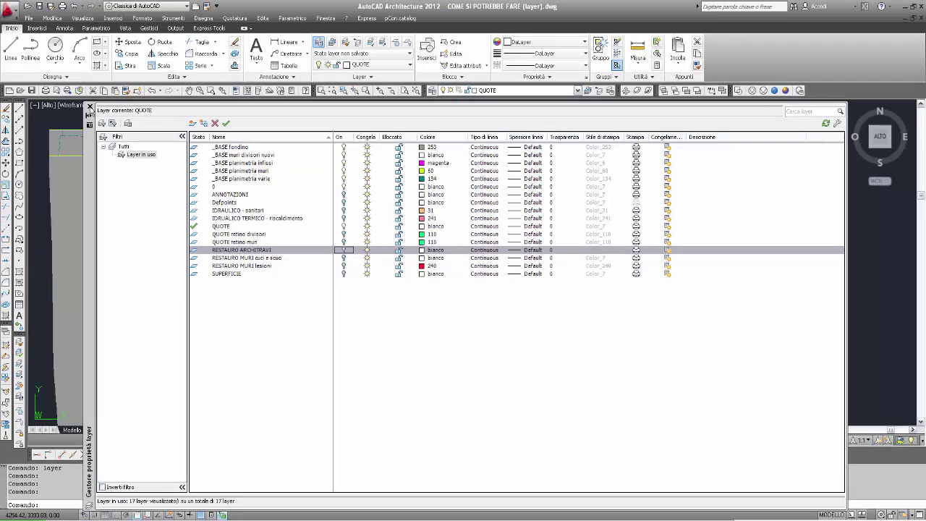
pyautogui.click(90, 107)
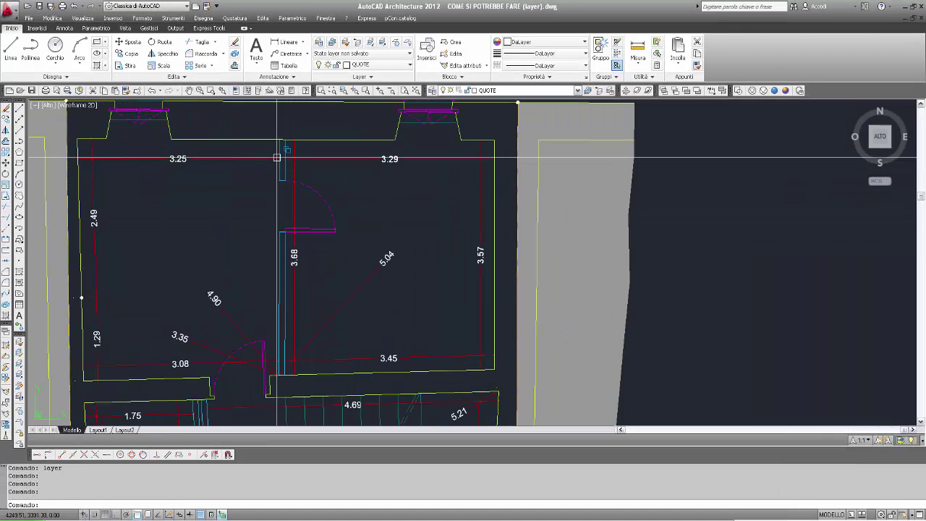
# Zoom out and pan to centre the whole villa plan with its QUOTE dimensions.
pyautogui.scroll(-3, 304, 228)
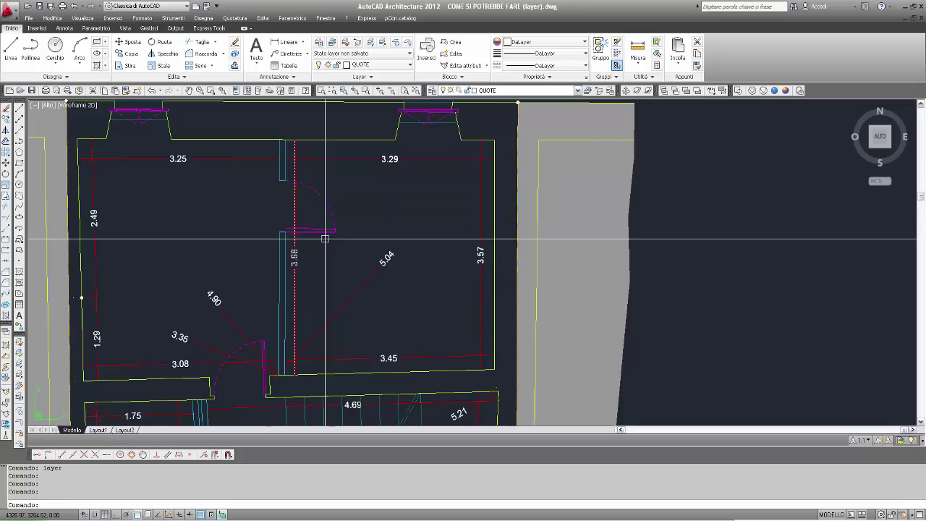
pyautogui.scroll(5, 310, 212)
pyautogui.scroll(-3, 277, 179)
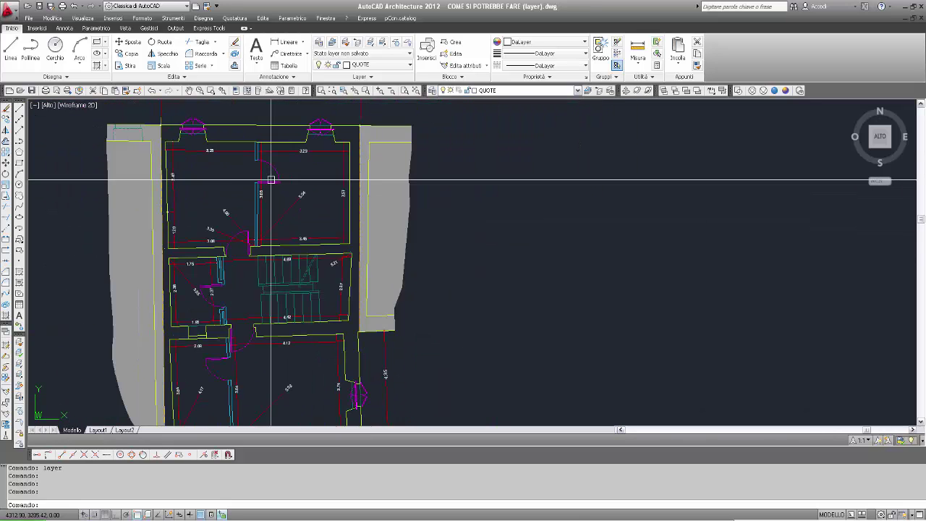
pyautogui.scroll(-3, 229, 210)
pyautogui.scroll(4, 229, 209)
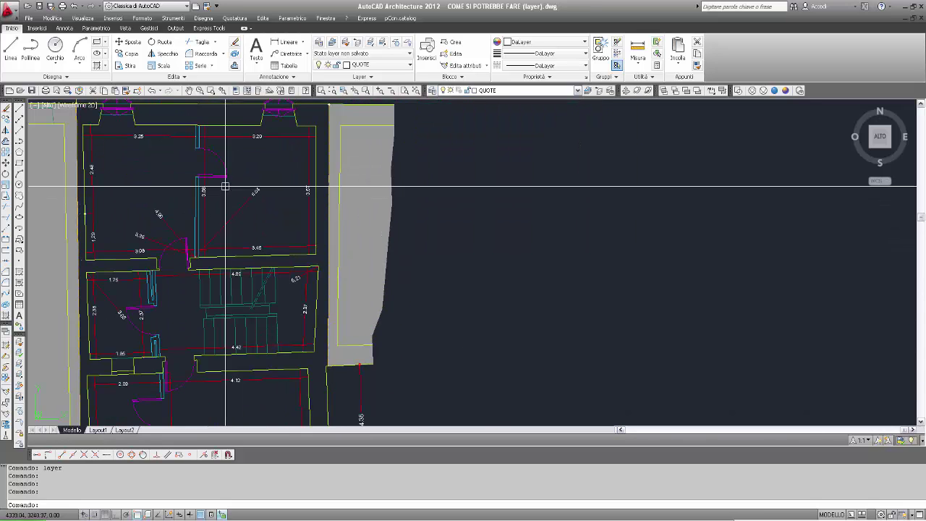
pyautogui.scroll(3, 239, 211)
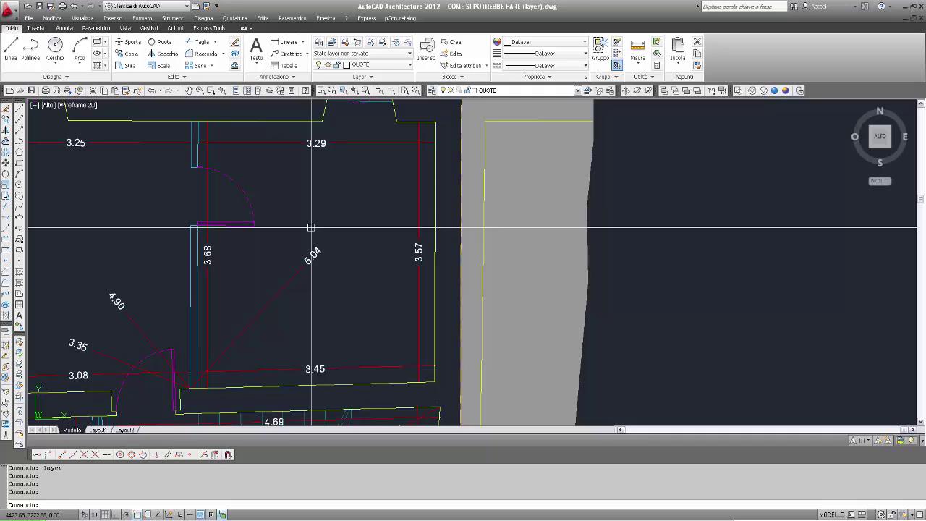
pyautogui.scroll(-5, 311, 227)
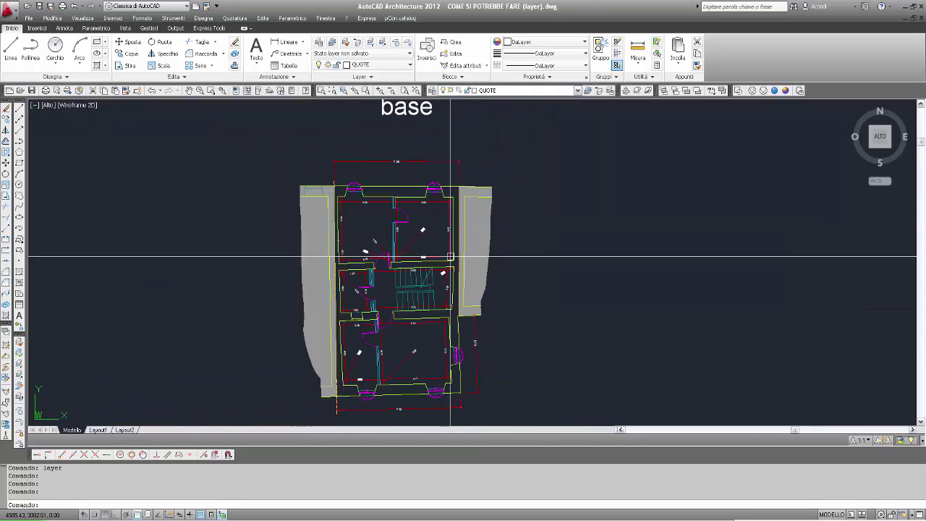
pyautogui.scroll(-4, 413, 279)
pyautogui.scroll(3, 412, 279)
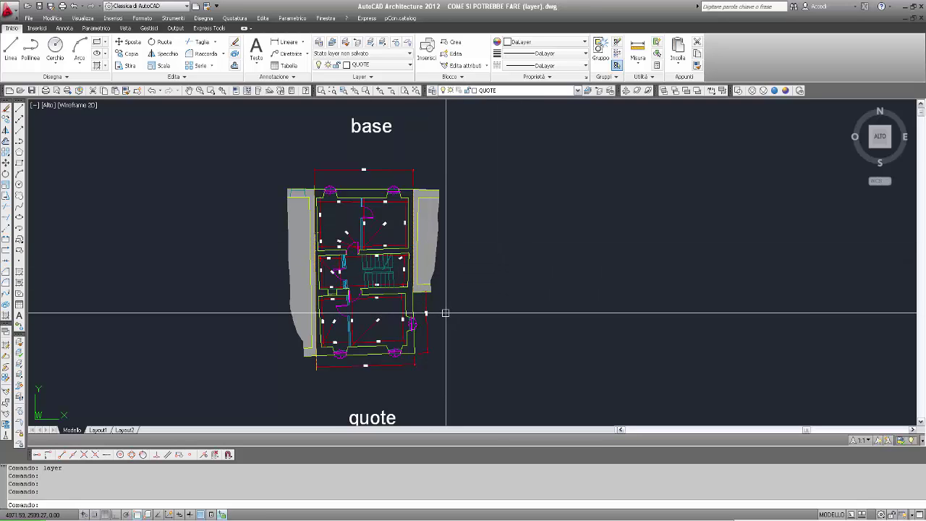
pyautogui.scroll(3, 490, 314)
pyautogui.scroll(-2, 523, 286)
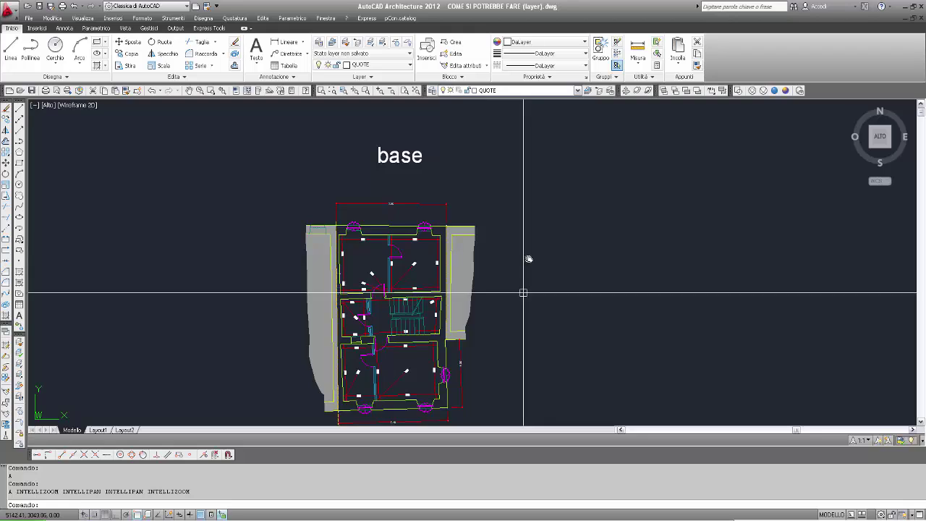
pyautogui.moveTo(523, 285); pyautogui.dragTo(529, 259, button='middle')
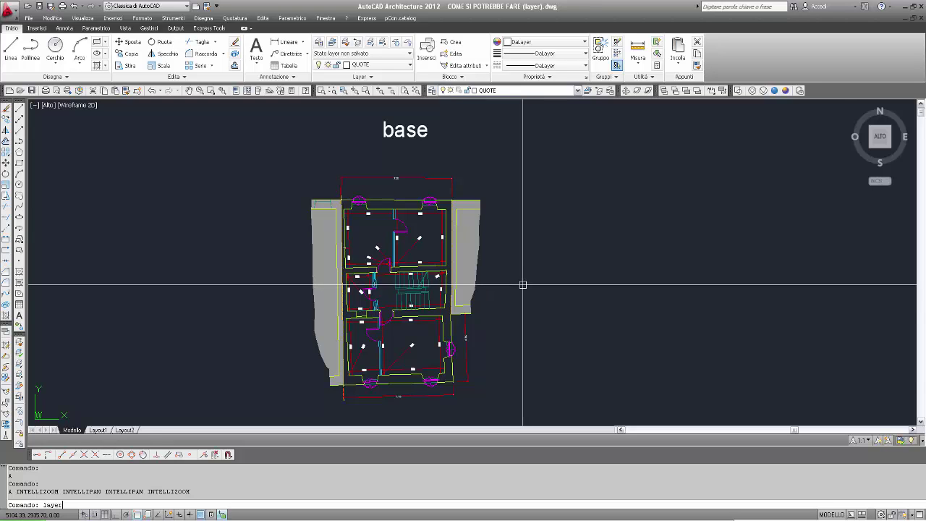
# Turn on IDRAULICO - sanitari to show the plumbing fixtures and make layer 0 current.
pyautogui.press('Return')
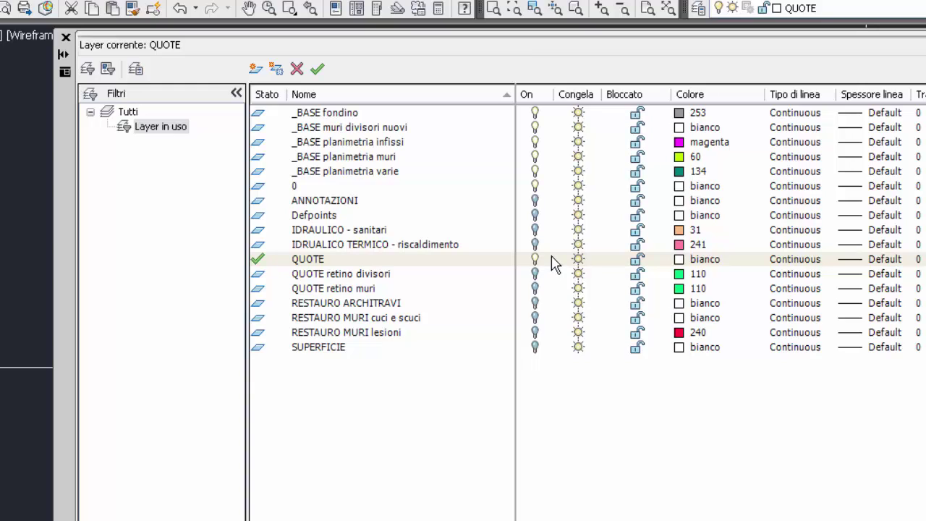
pyautogui.click(535, 230)
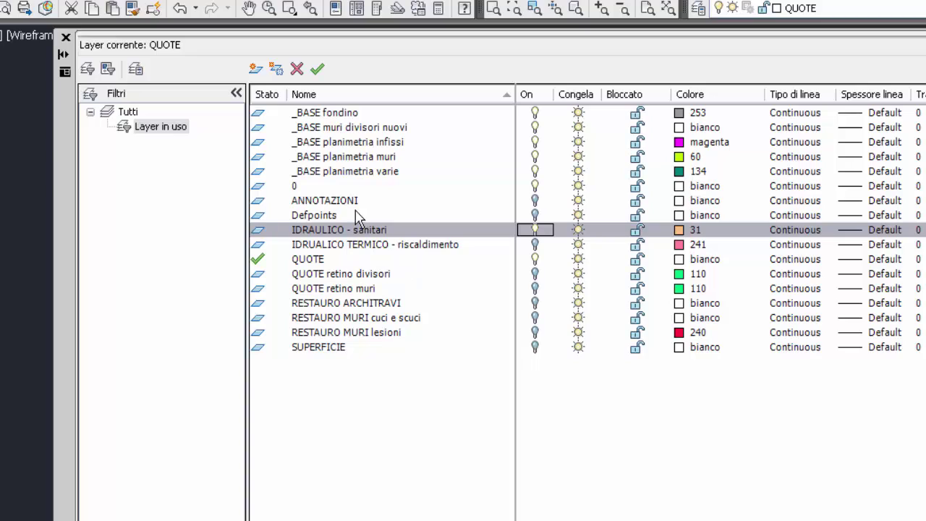
pyautogui.doubleClick(298, 188)
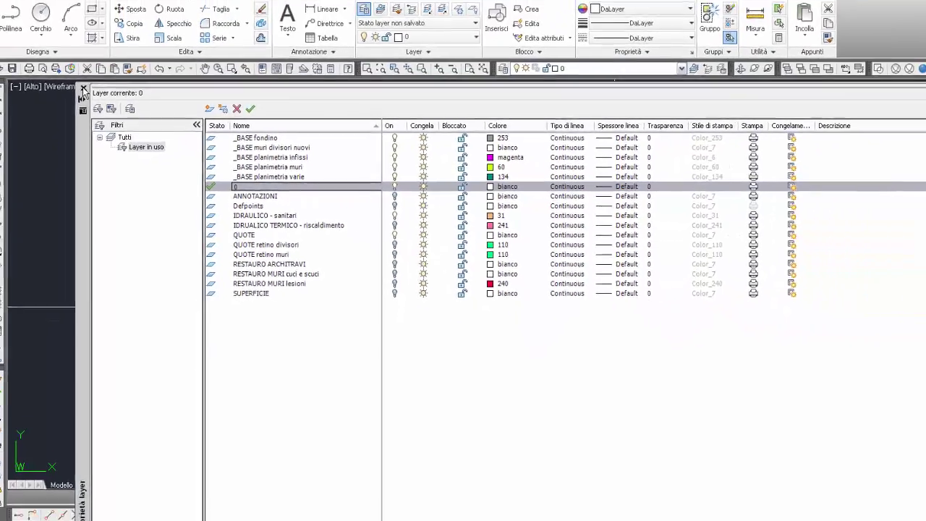
pyautogui.click(83, 89)
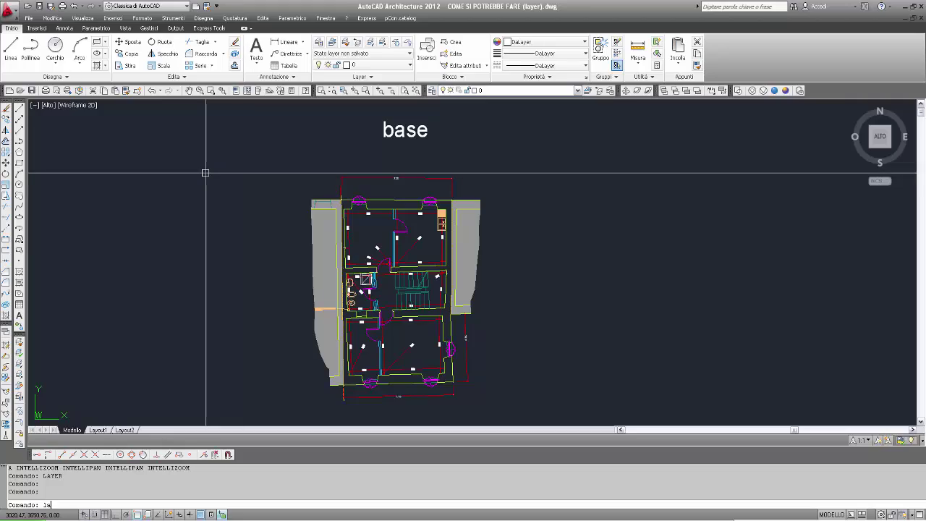
# Turn ANNOTAZIONI on and IDRAULICO - sanitari off in Layer Properties.
pyautogui.press('Return')
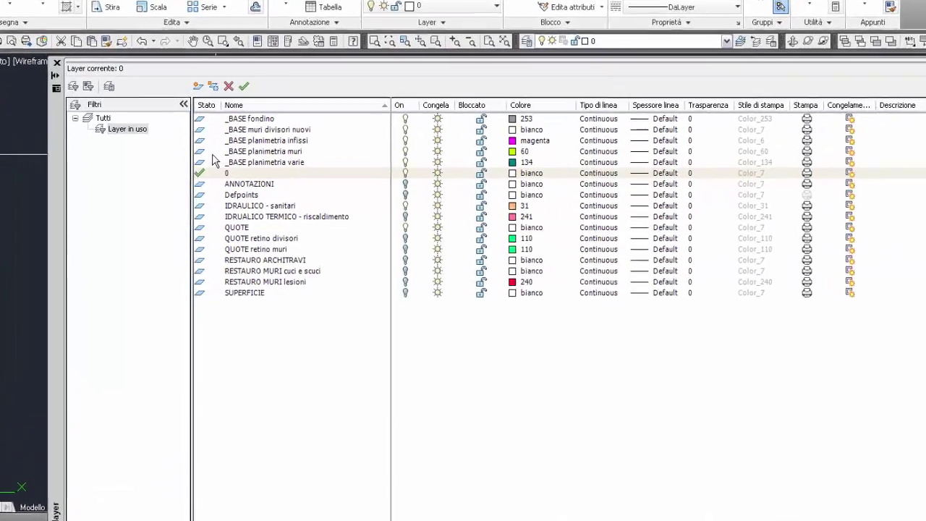
pyautogui.click(238, 180)
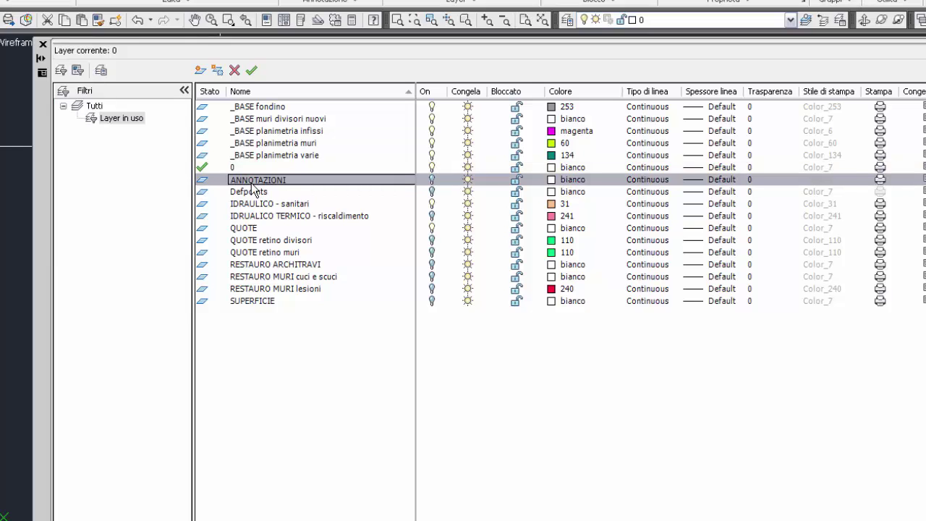
pyautogui.click(433, 181)
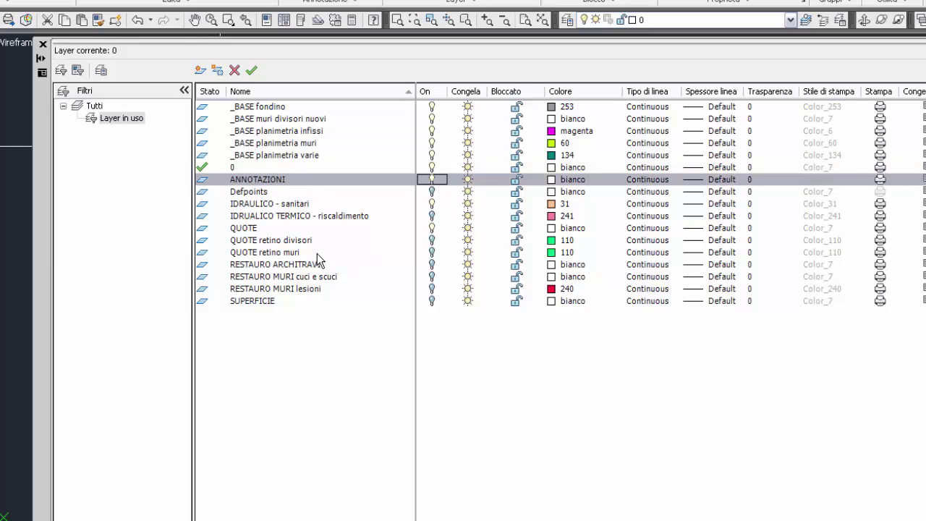
pyautogui.click(434, 204)
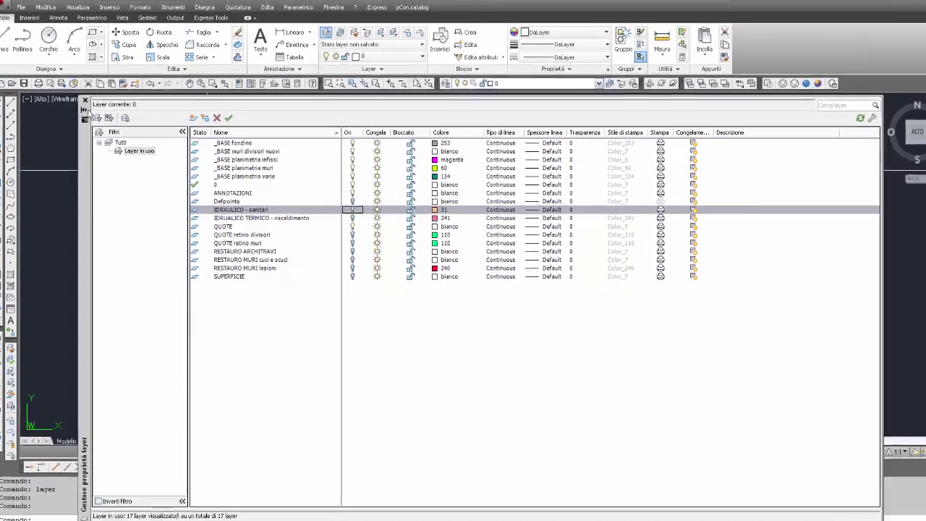
pyautogui.click(43, 44)
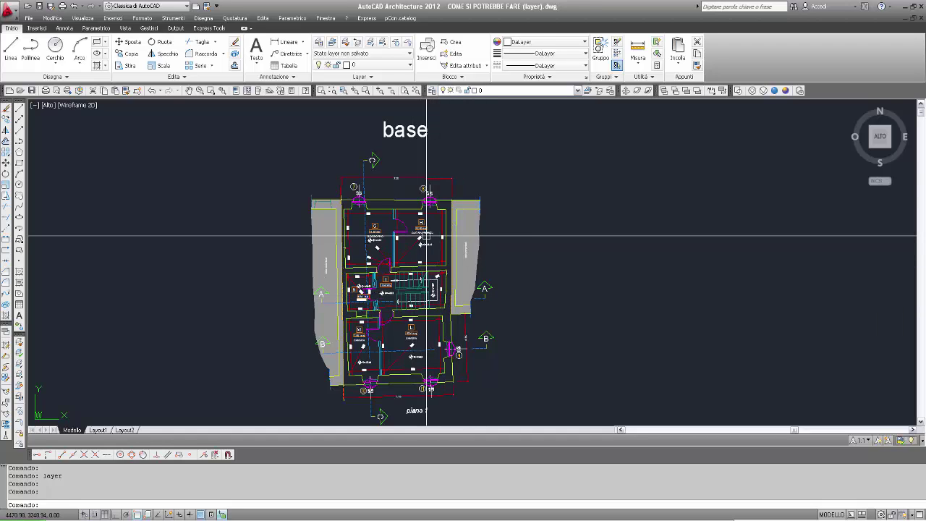
# Zoom and pan around rooms L and M, then centre the whole annotated building.
pyautogui.scroll(5, 427, 235)
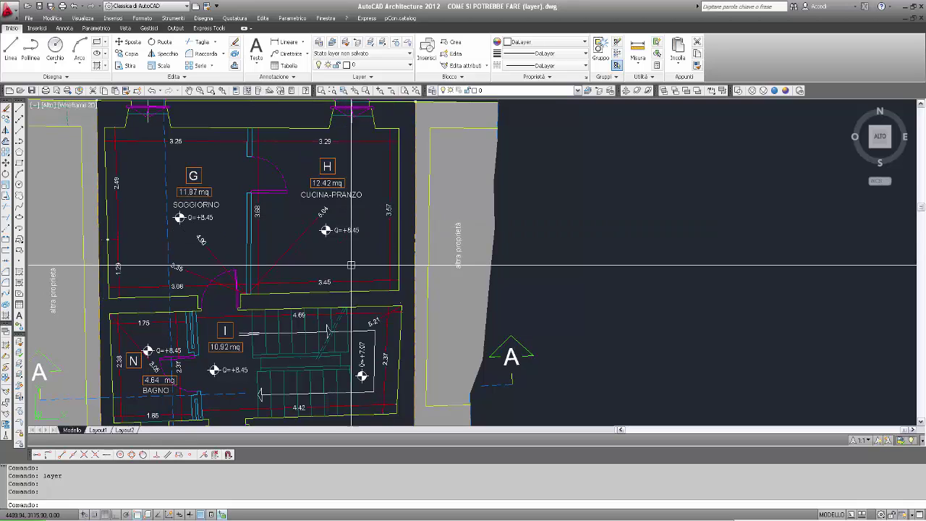
pyautogui.moveTo(248, 264); pyautogui.dragTo(306, 263, button='middle')
pyautogui.scroll(-2, 305, 263)
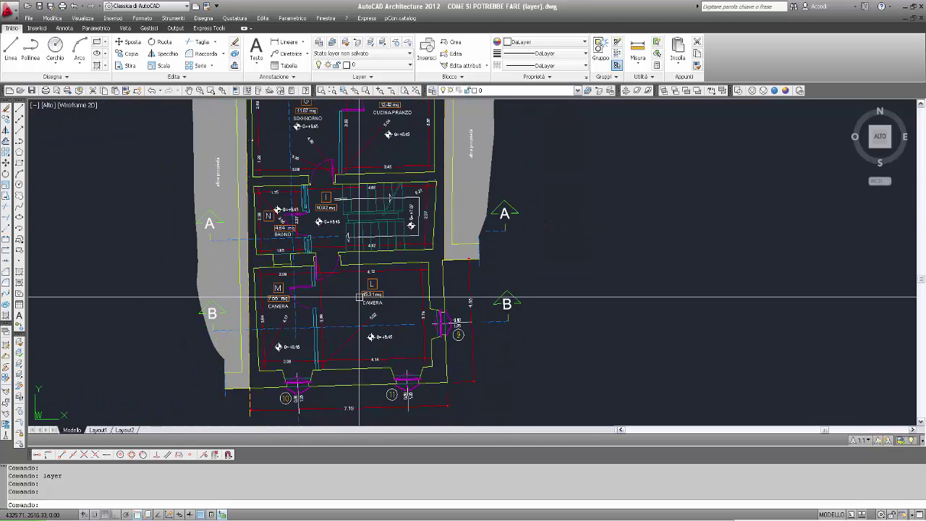
pyautogui.scroll(3, 377, 301)
pyautogui.scroll(-2, 384, 316)
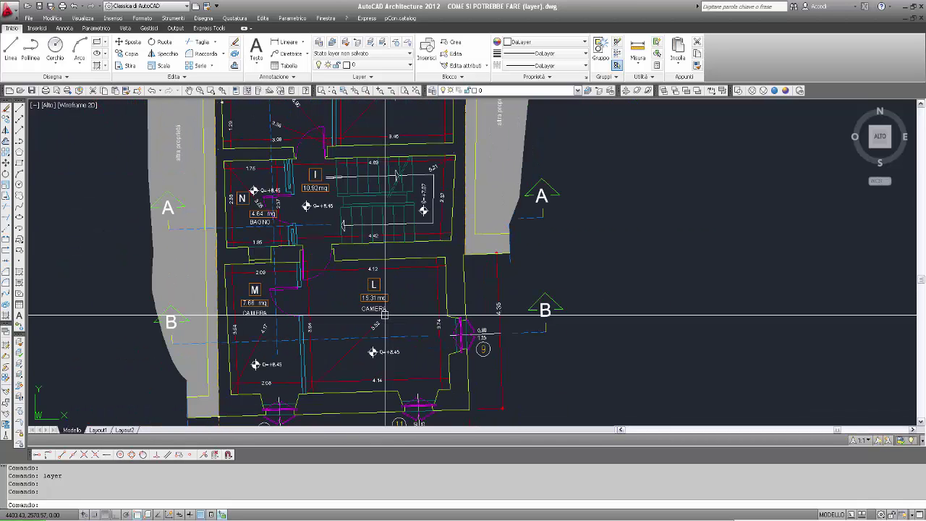
pyautogui.scroll(-5, 383, 300)
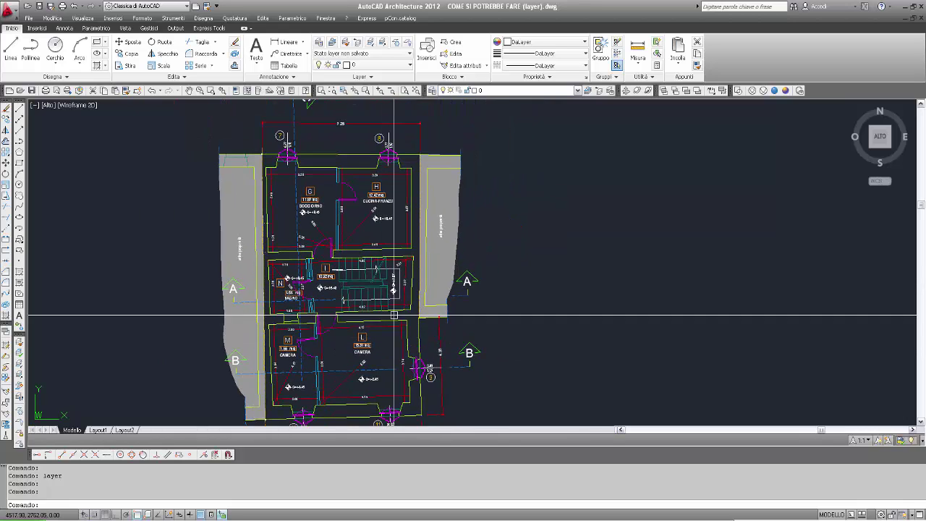
pyautogui.moveTo(390, 313)
pyautogui.mouseDown(button='middle')
pyautogui.moveTo(342, 281)
pyautogui.moveTo(340, 226)
pyautogui.mouseUp(button='middle')
# Move the annotazioni label to sit just below the quote label.
pyautogui.press('Escape')
pyautogui.scroll(3, 344, 413)
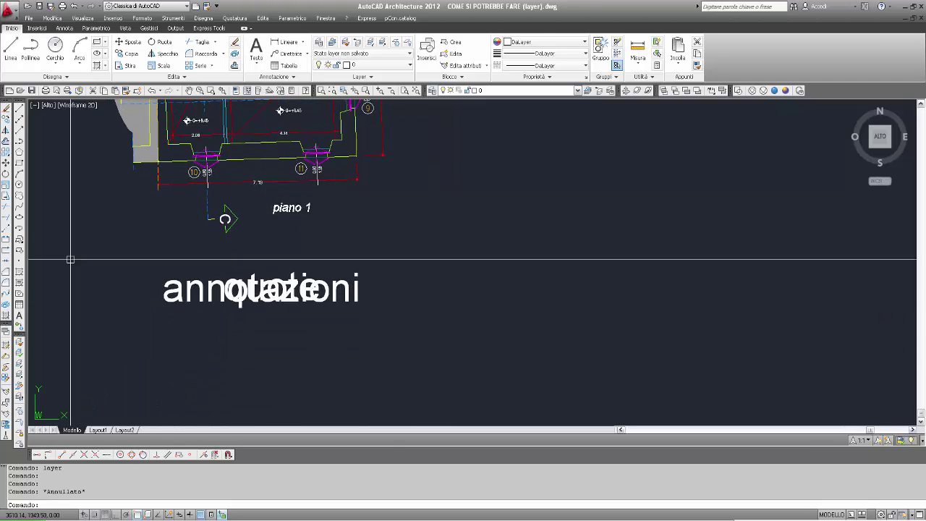
pyautogui.write('s')
pyautogui.press('Return')
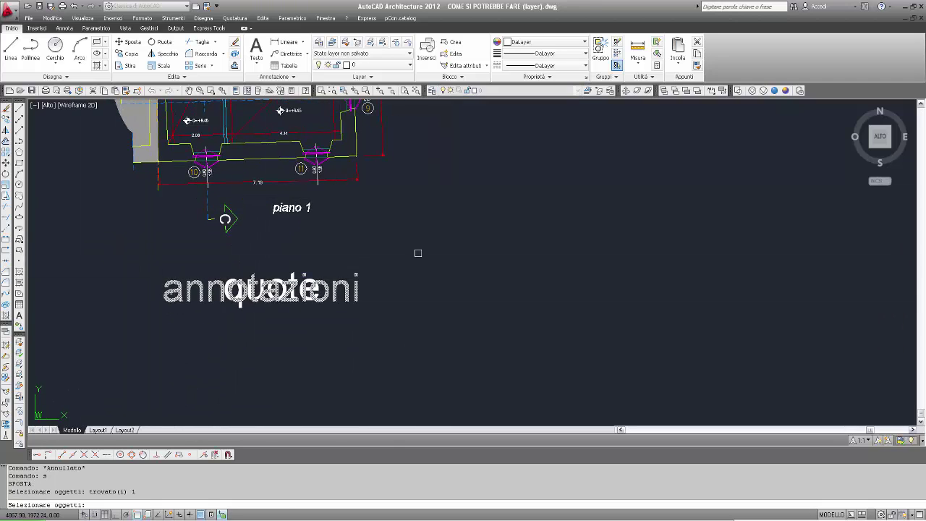
pyautogui.press('Return')
pyautogui.click(431, 250)
pyautogui.click(424, 292)
# Abandon a repeated move of the annotazioni text and zoom out to the whole piano 1 plan.
pyautogui.moveTo(440, 304); pyautogui.dragTo(487, 265, button='middle')
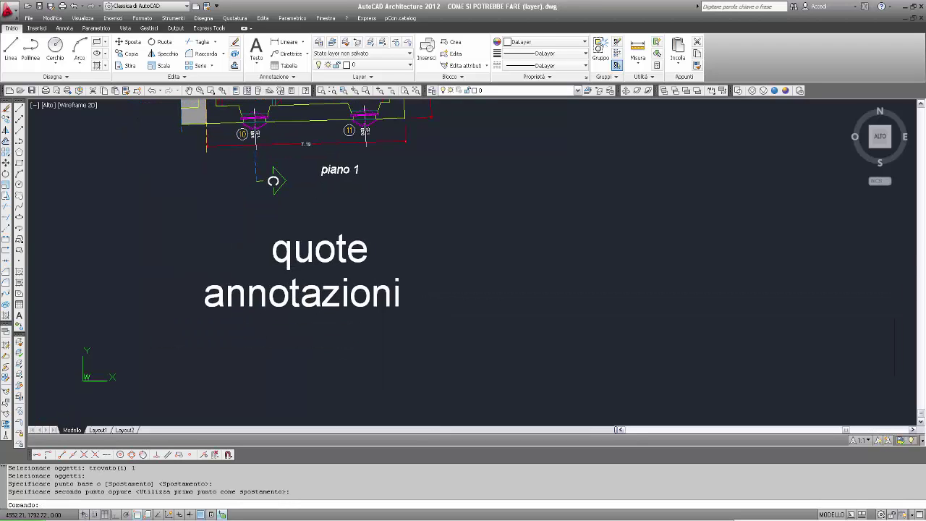
pyautogui.click(337, 299)
pyautogui.press('Return')
pyautogui.click(474, 279)
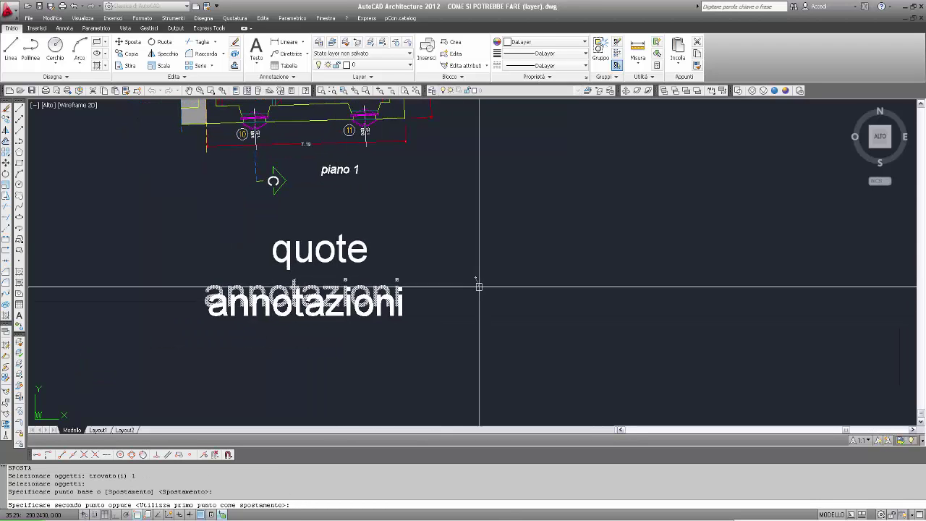
pyautogui.press('Escape')
pyautogui.press('Escape')
pyautogui.scroll(-5, 403, 330)
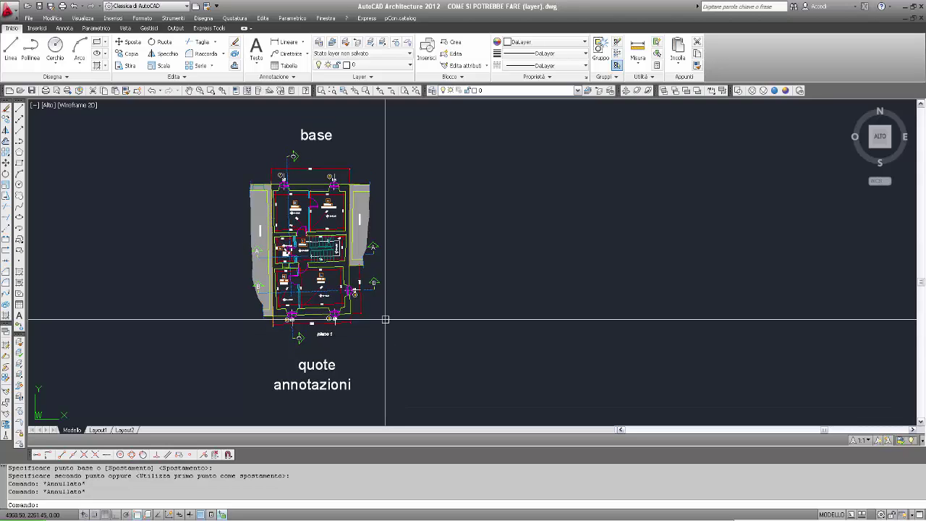
pyautogui.moveTo(386, 319); pyautogui.dragTo(429, 354, button='middle')
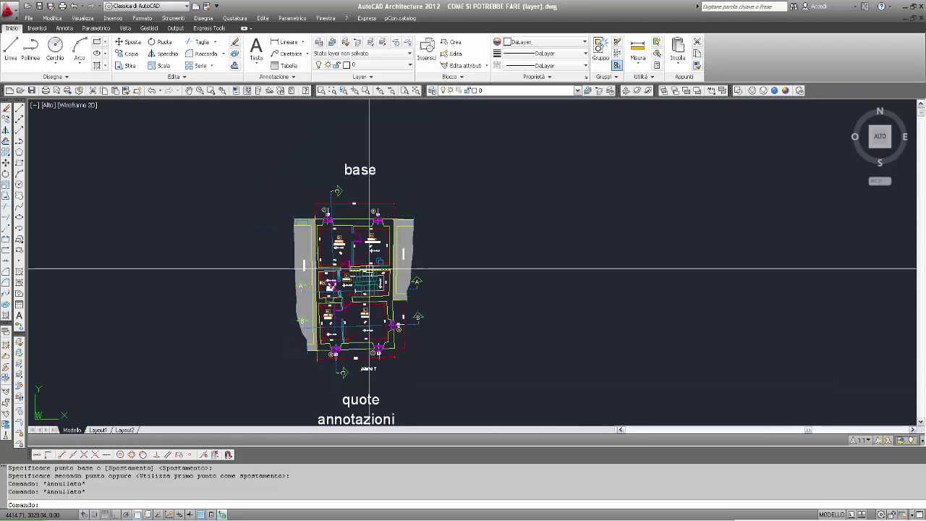
pyautogui.scroll(2, 360, 262)
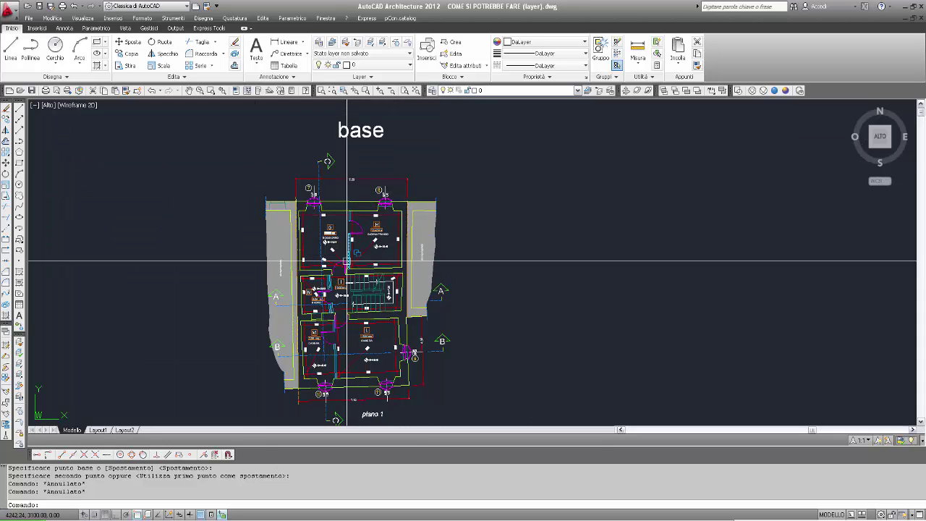
pyautogui.moveTo(347, 260)
pyautogui.scroll(3, 347, 261)
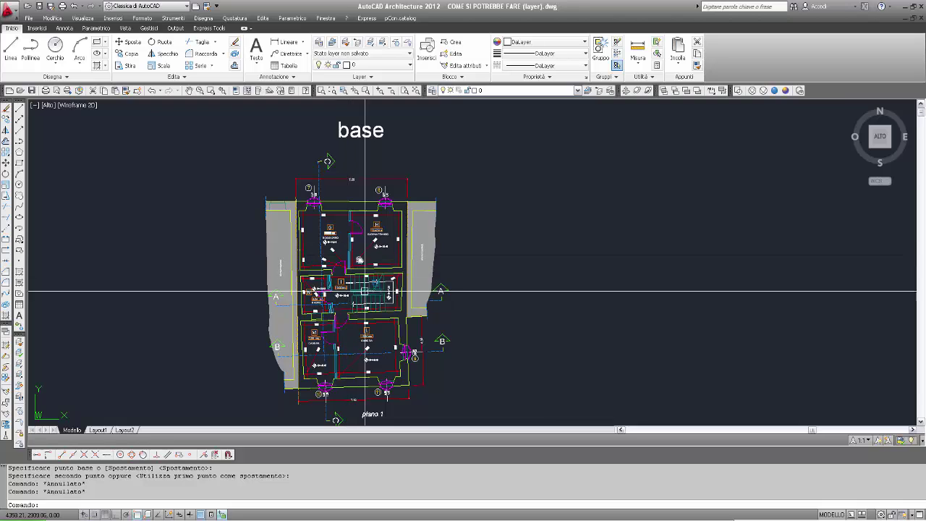